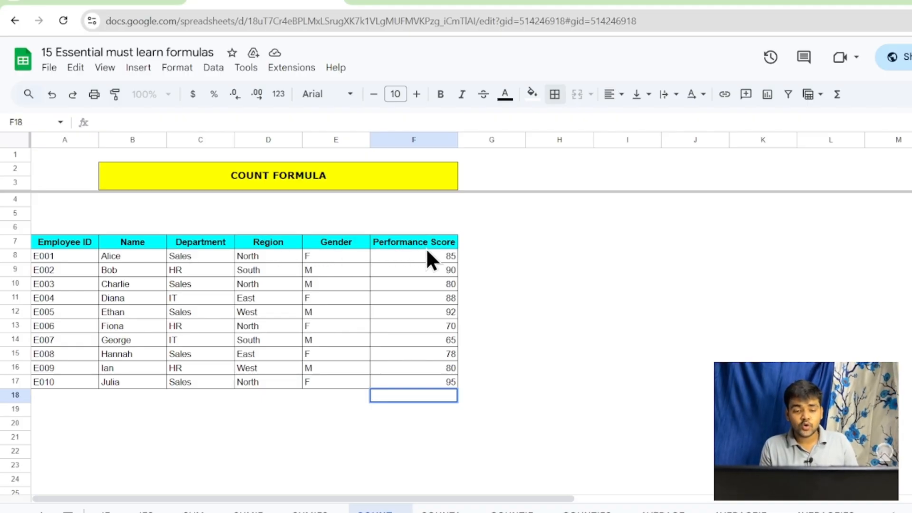
Enter =COUNT(F8:F17) in cell F18 to count the numeric performance scores
click(329, 415)
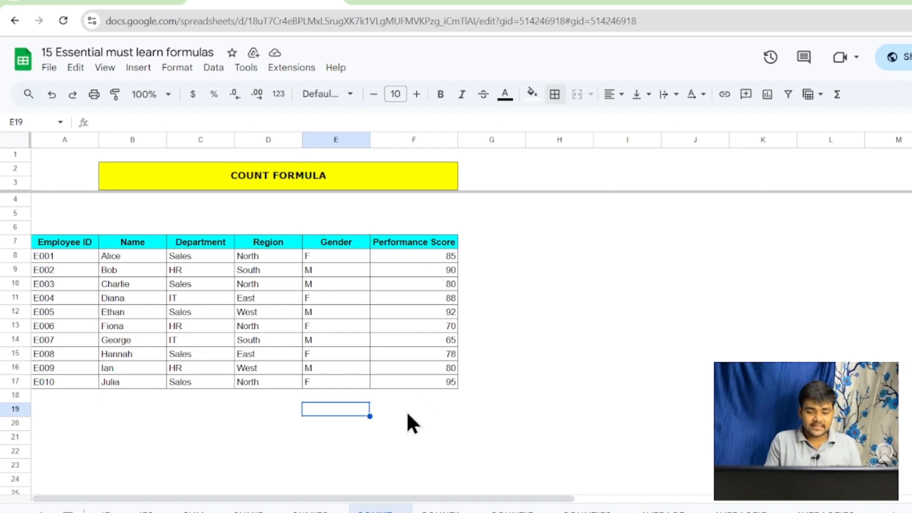
click(405, 396)
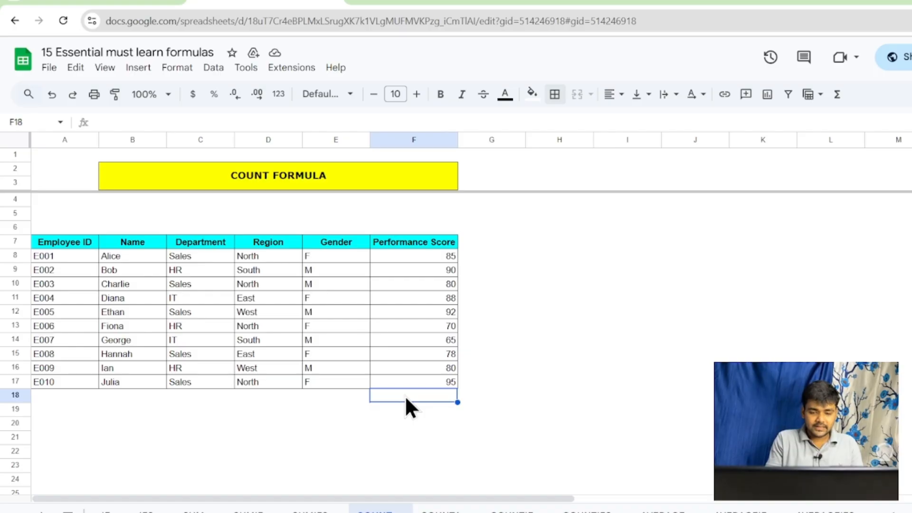
text(=)
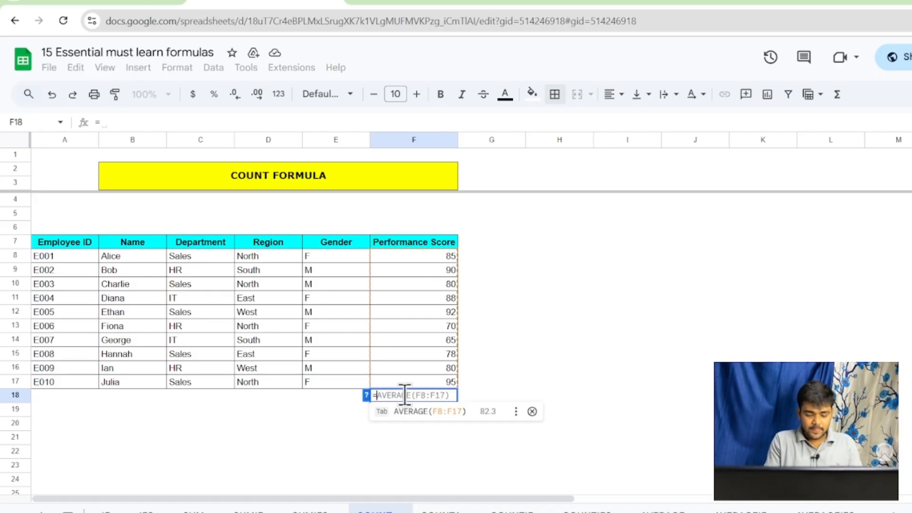
text(coun)
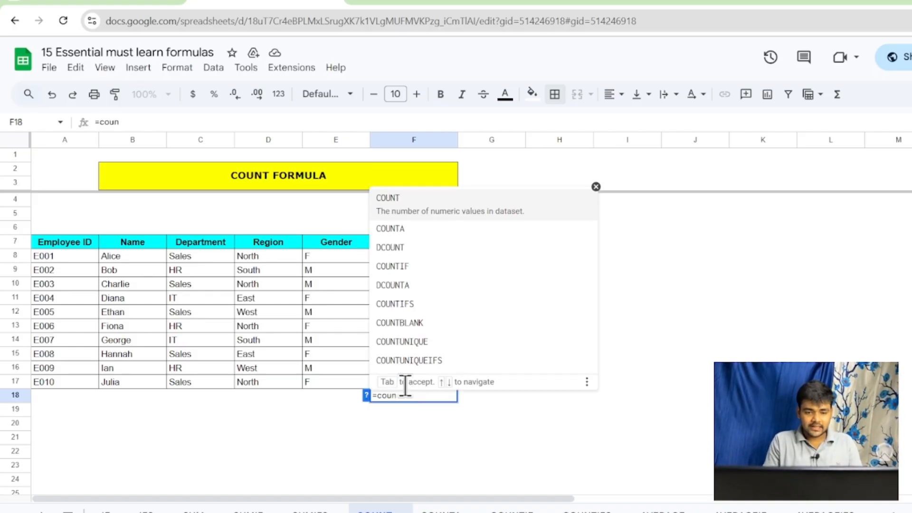
click(417, 204)
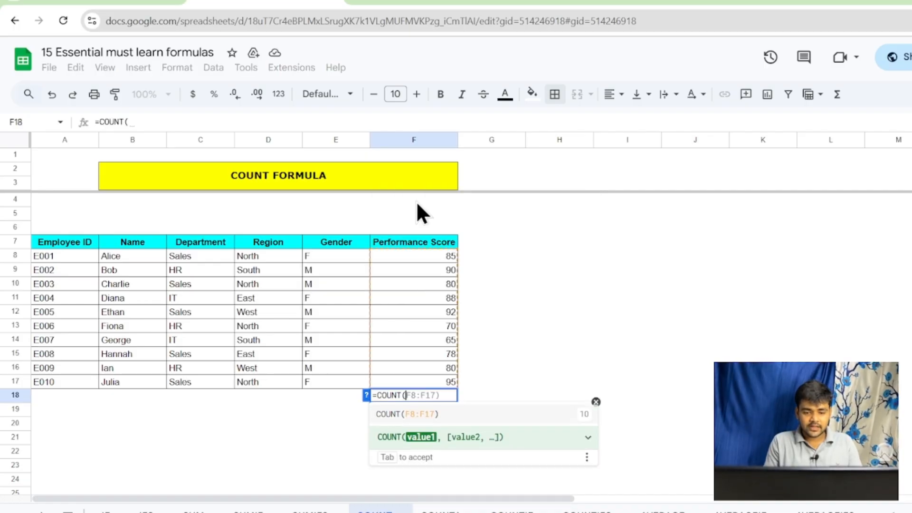
click(434, 256)
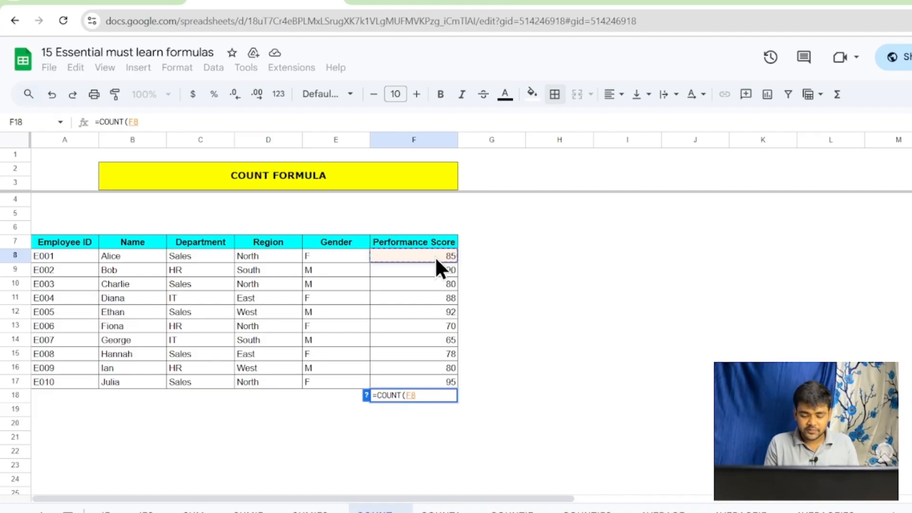
key(ctrl+shift+Down)
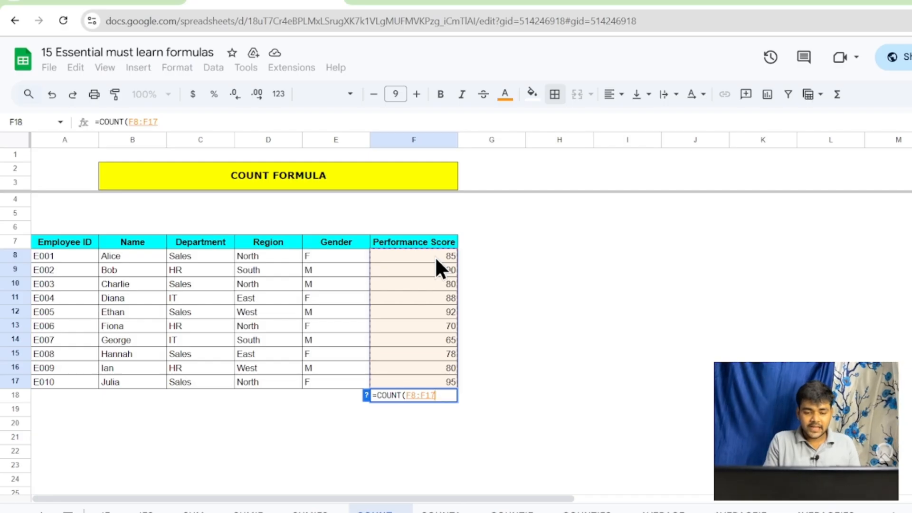
text())
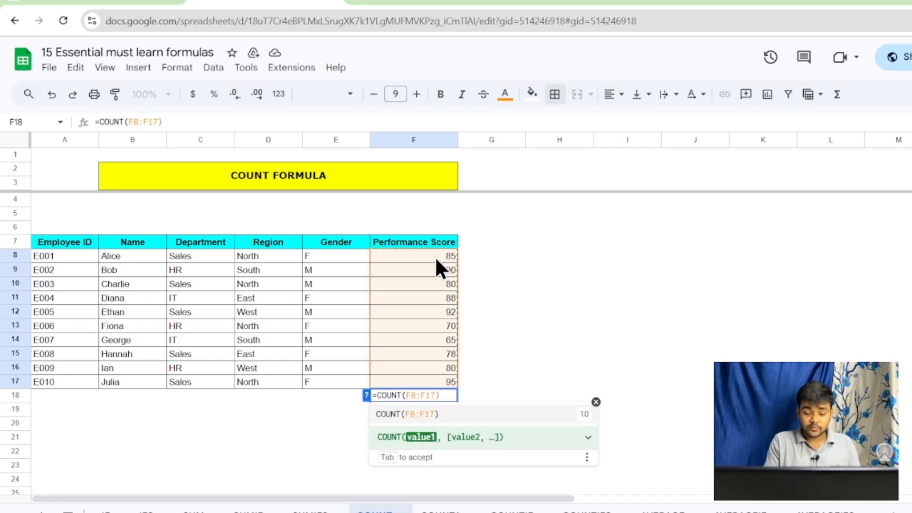
text())
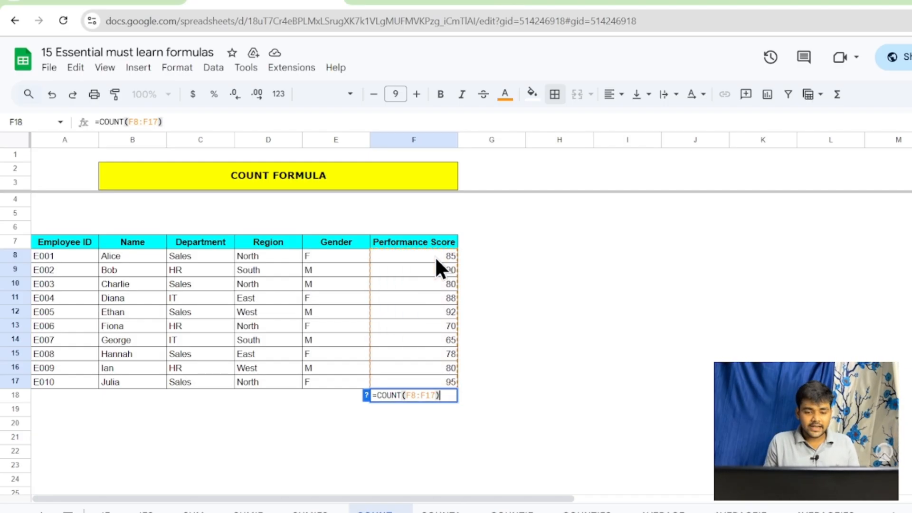
key(Return)
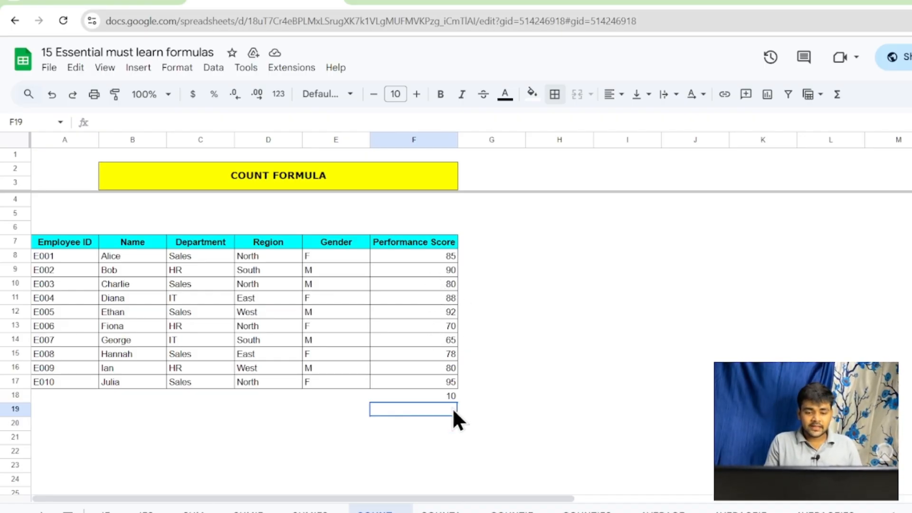
Clear the performance score in cell F10 to test how COUNT treats a blank cell
click(445, 286)
key(Delete)
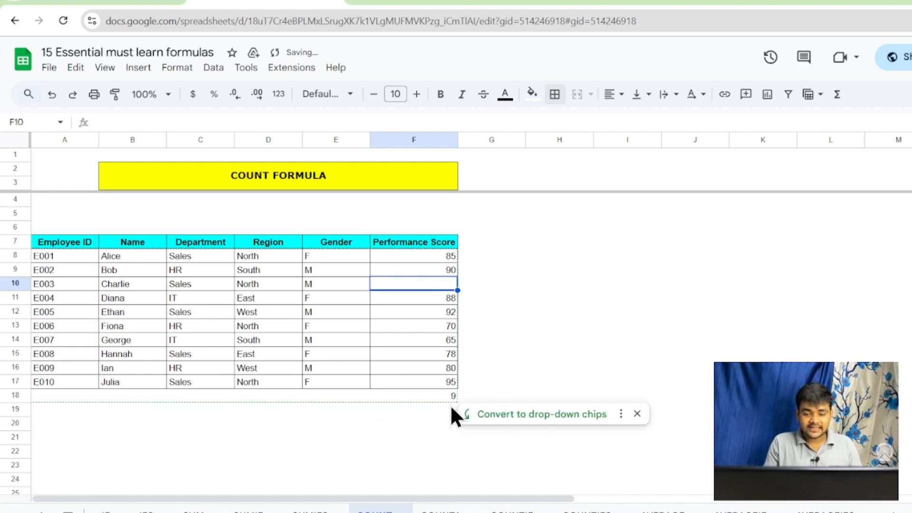
click(491, 386)
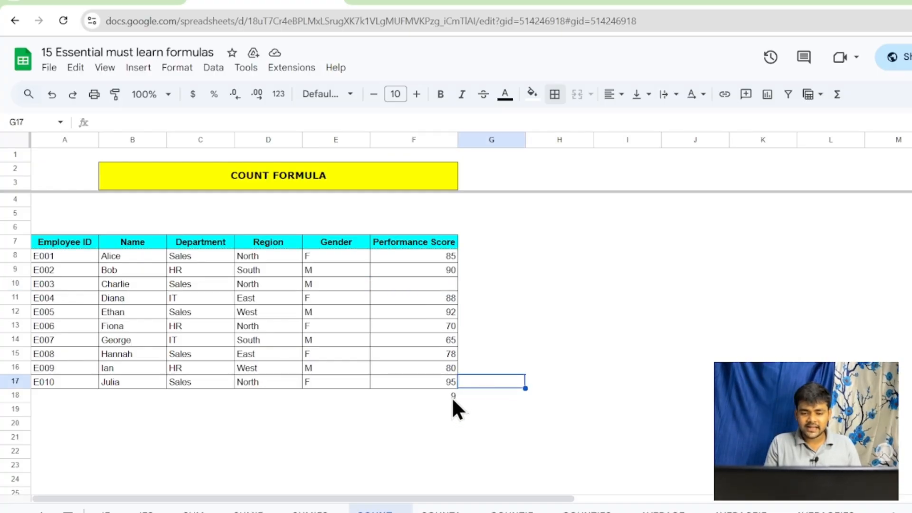
Enter False in cell F10 to test COUNT with a logical value, and dismiss the drop-down chips suggestion
click(445, 287)
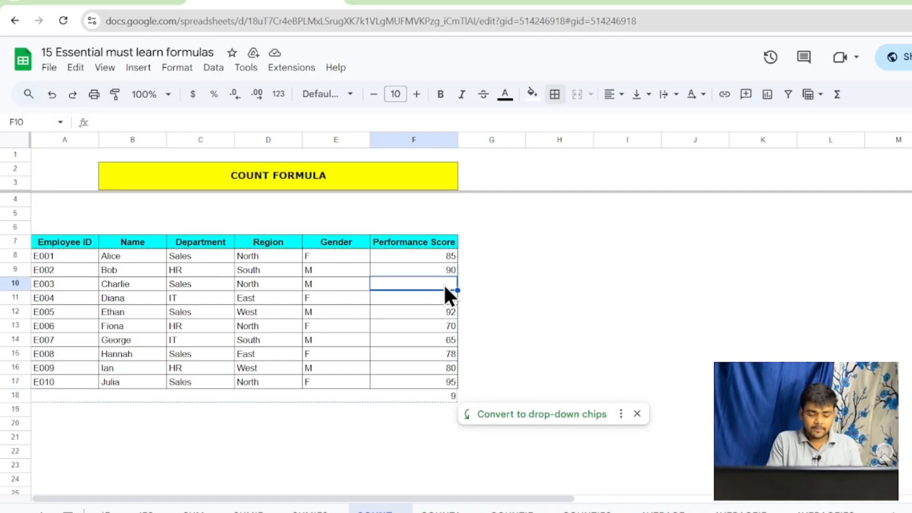
text(False)
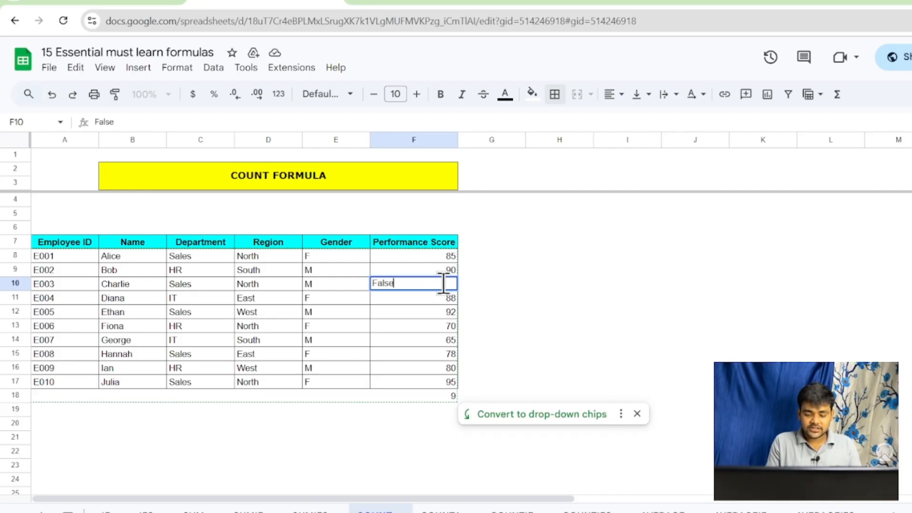
key(Return)
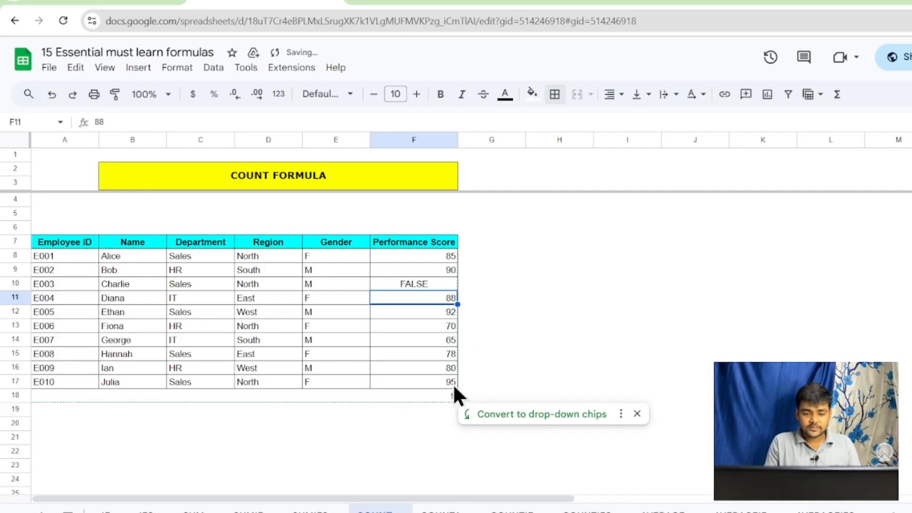
click(638, 415)
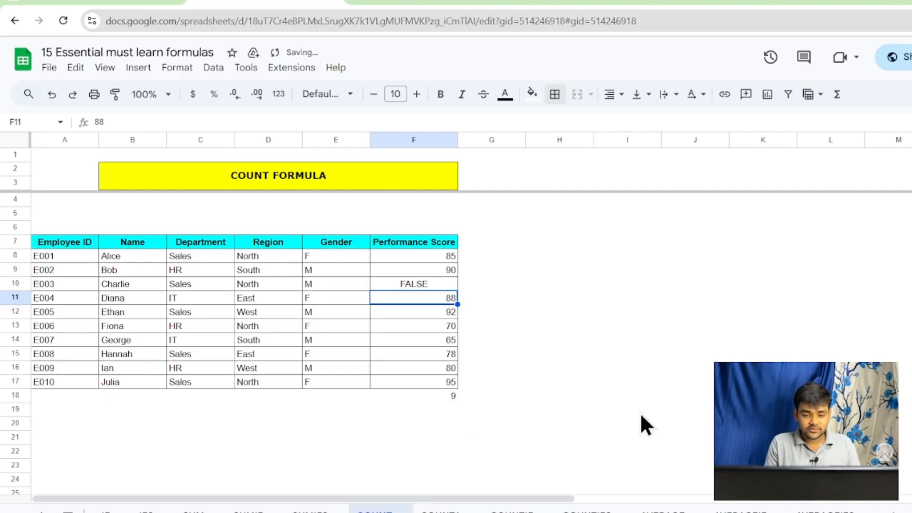
Replace the logical value in cell F10 with a person's first name to test COUNT with text
double_click(434, 282)
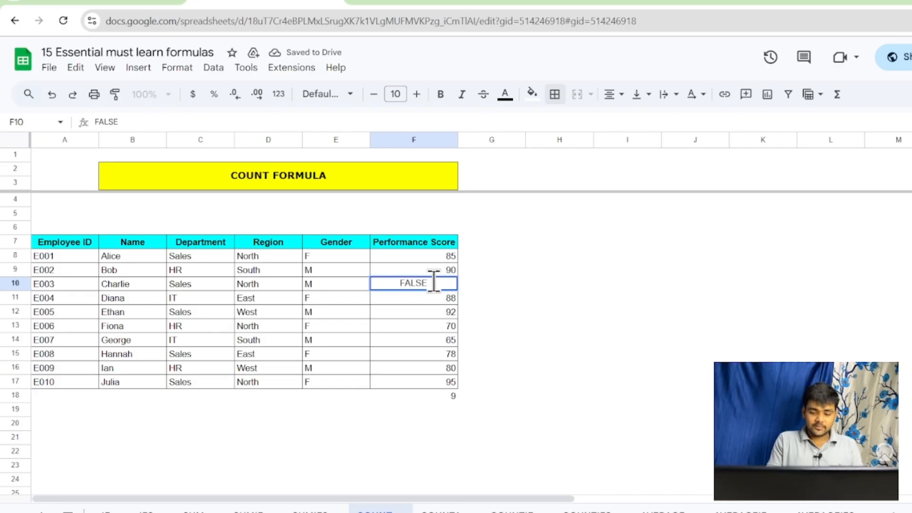
key(BackSpace)
key(BackSpace)
key(BackSpace)
key(BackSpace)
key(BackSpace)
text(Fa)
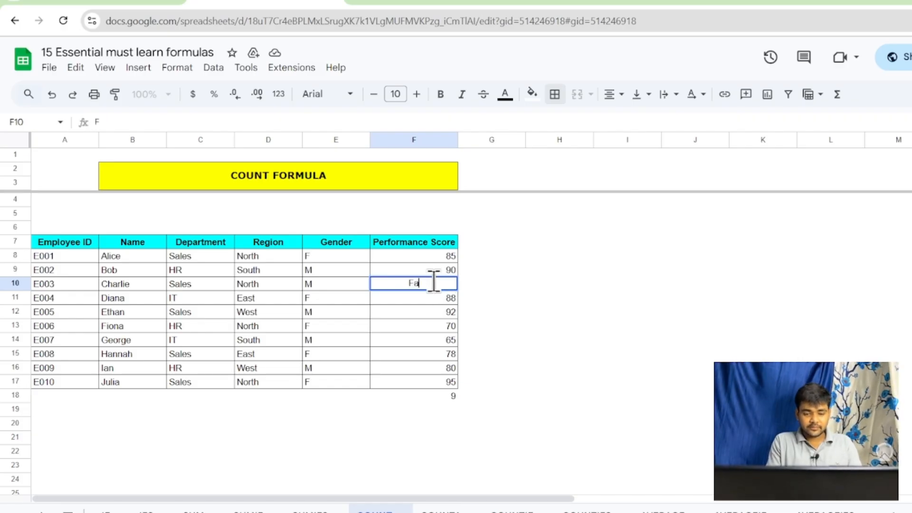
text(rdee)
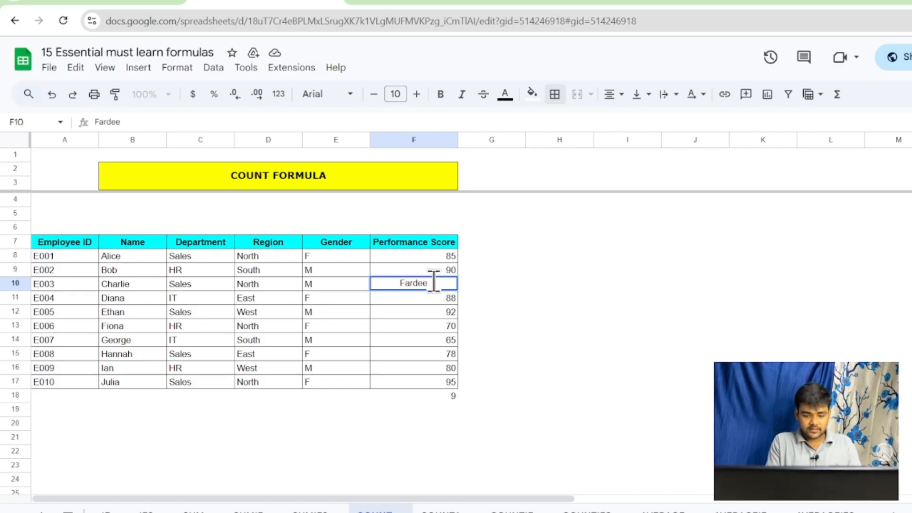
text(n)
key(Return)
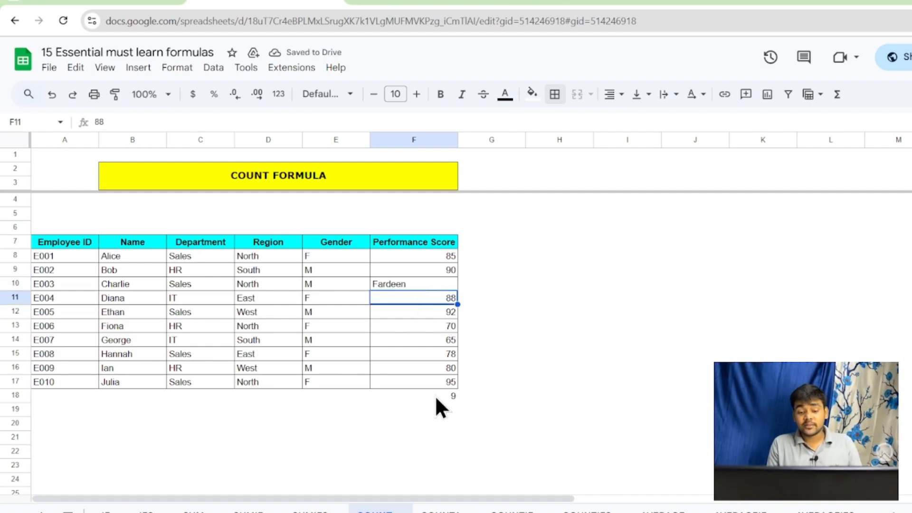
Replace the text in cell F10 with the numeric performance score 95
click(427, 281)
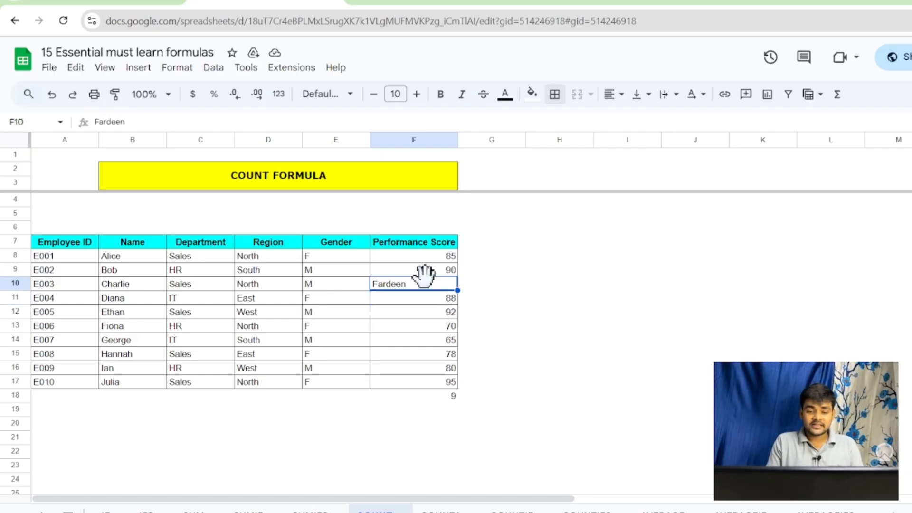
double_click(417, 281)
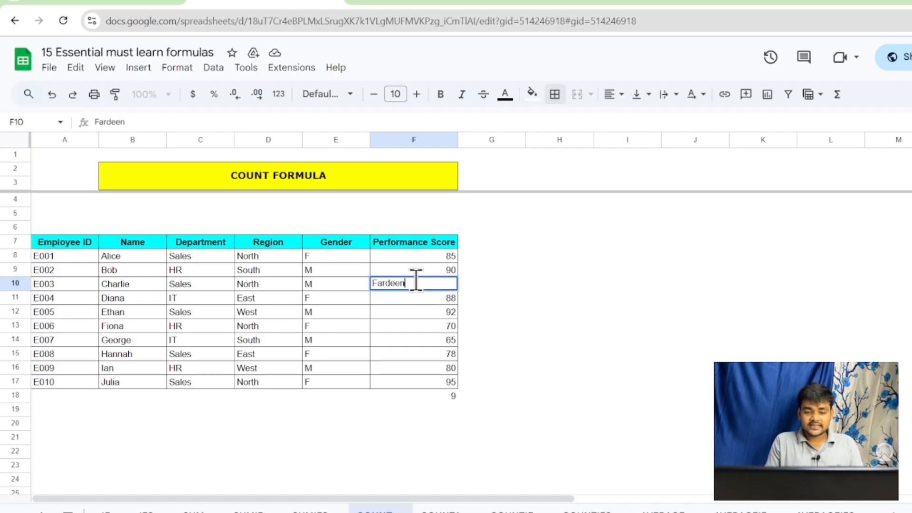
key(BackSpace)
key(BackSpace)
key(BackSpace)
key(BackSpace)
key(BackSpace)
key(BackSpace)
key(BackSpace)
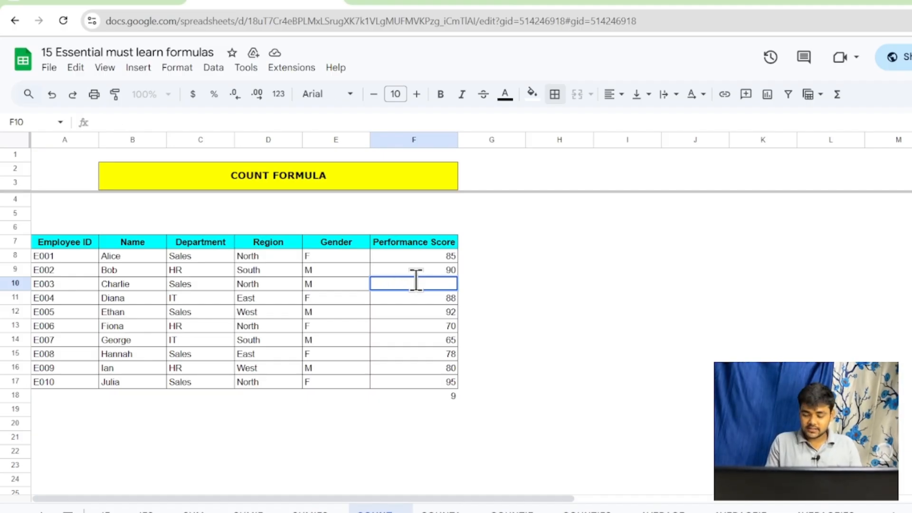
text(95)
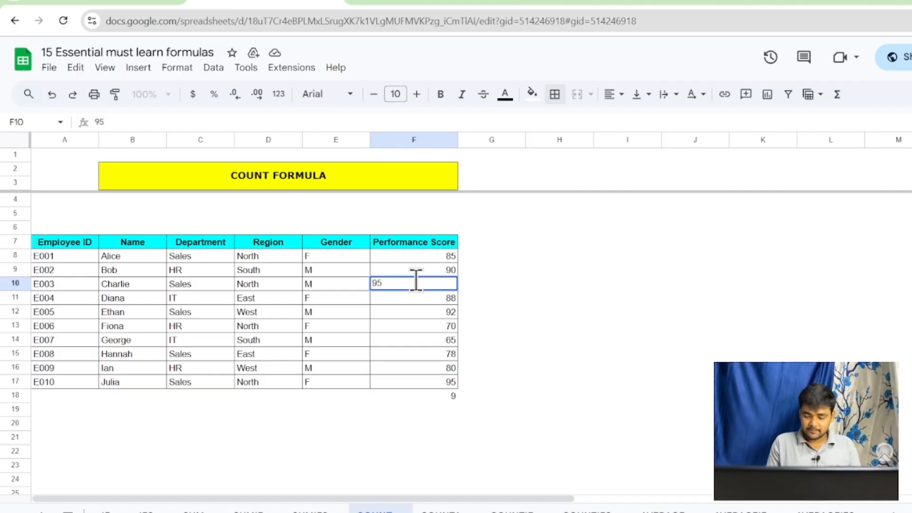
key(Return)
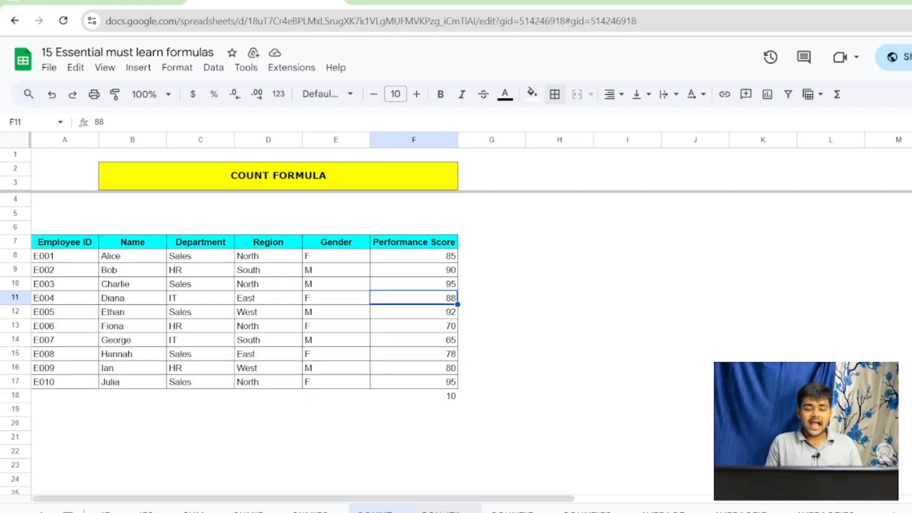
On the COUNTA sheet, enter =COUNTA(C8:C17) in cell C18 to count the non-empty Score entries
click(447, 511)
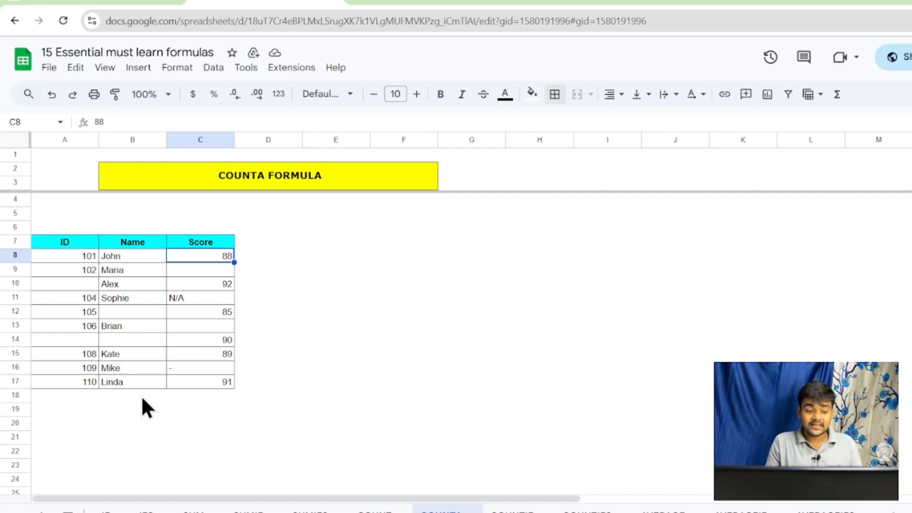
click(196, 395)
text(=)
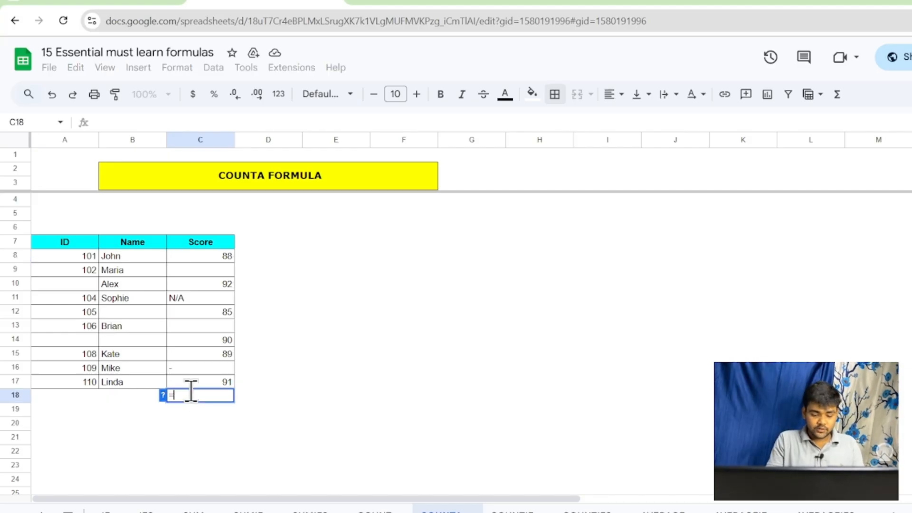
text(counta)
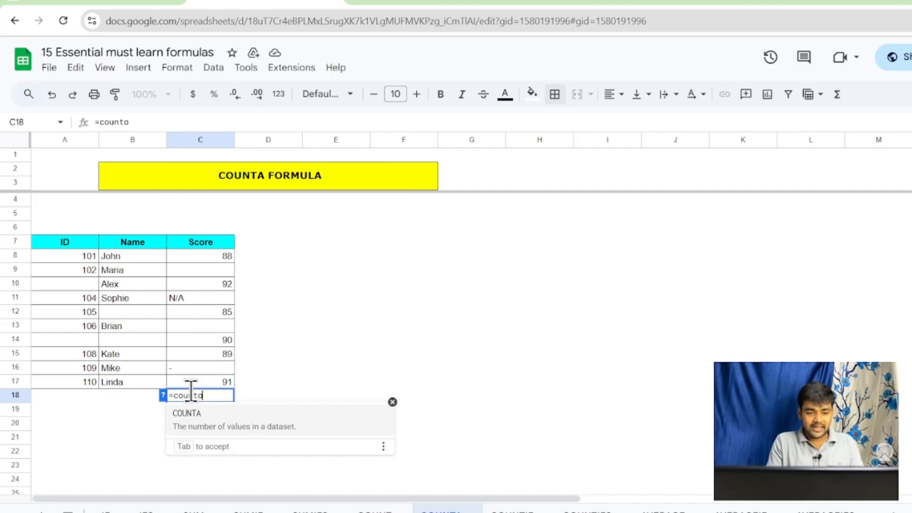
click(211, 430)
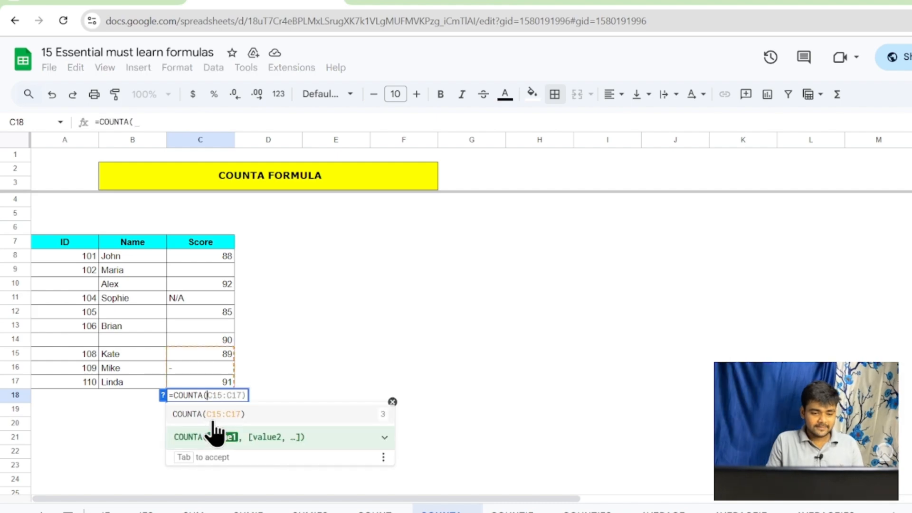
click(198, 255)
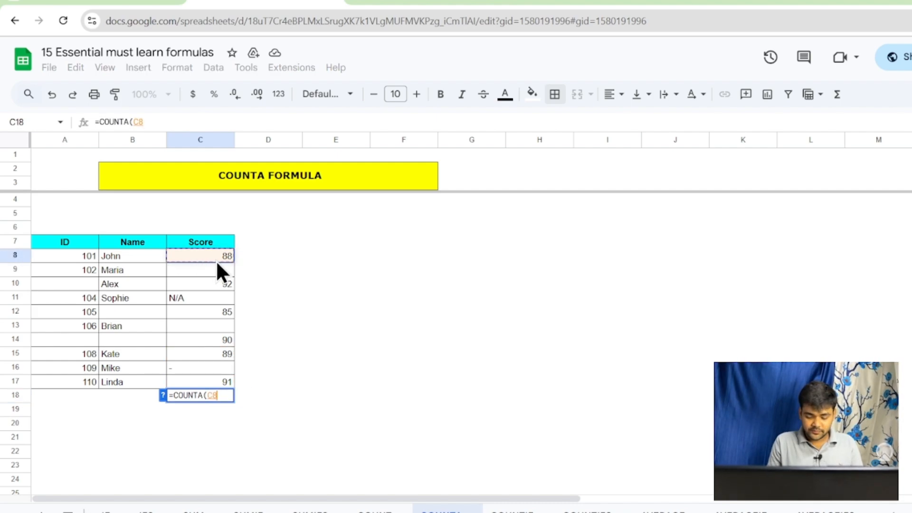
key(shift+Down)
key(shift+Down)
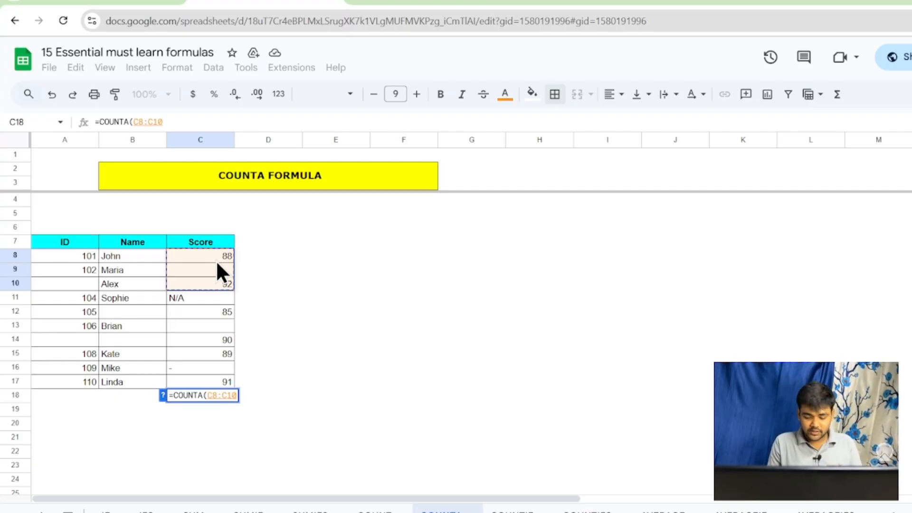
key(shift+Down)
key(shift+Down)
key(shift+Down)
key(shift+Down)
key(shift+Down)
key(shift+Down)
key(shift+Down)
key(ctrl+shift+Down)
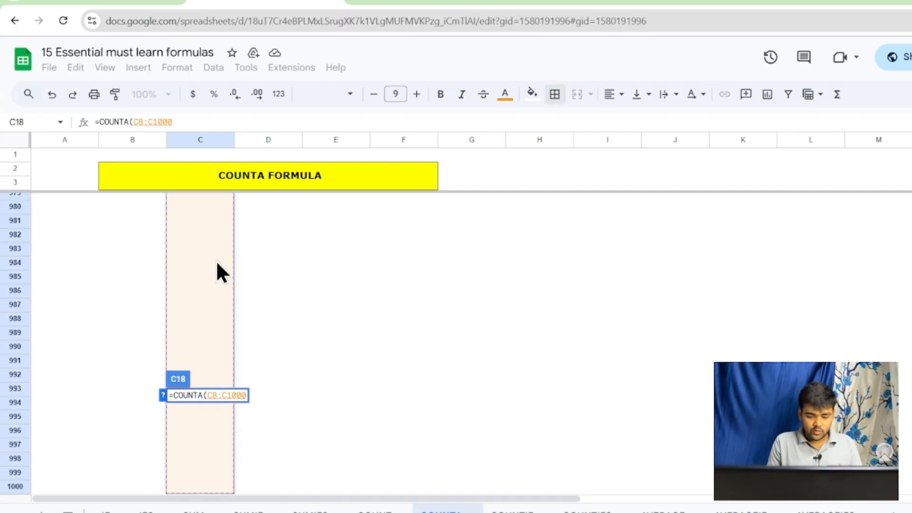
key(ctrl+shift+Up)
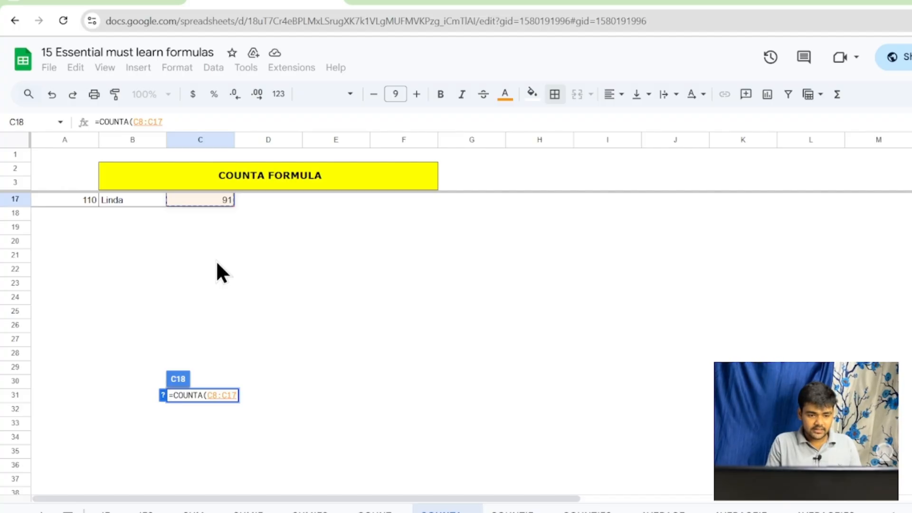
key(Return)
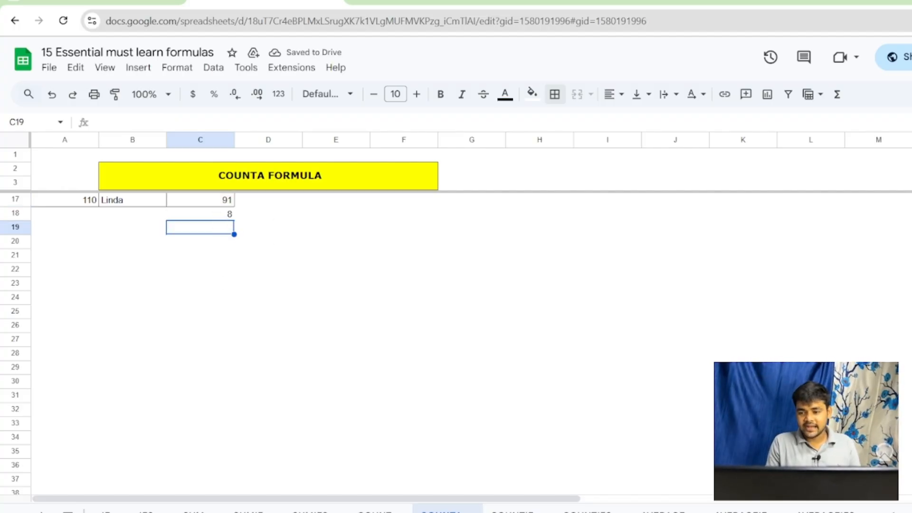
scroll(332, 308, up, 5)
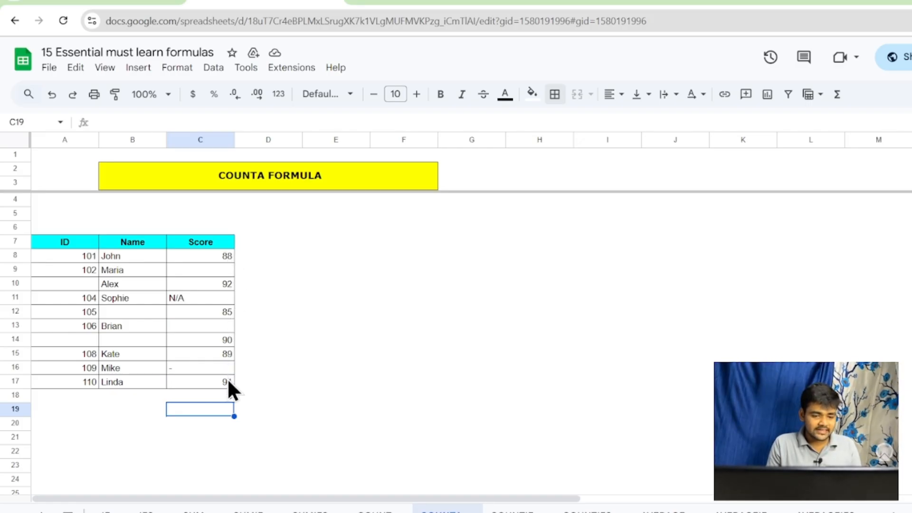
Replace the dash in Score cell C16 with the text Yes to test COUNTA with text
double_click(182, 367)
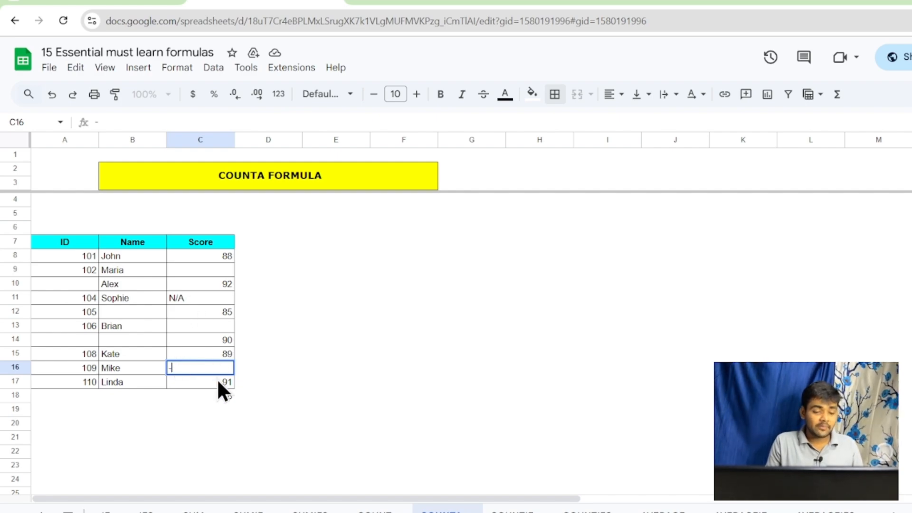
click(218, 394)
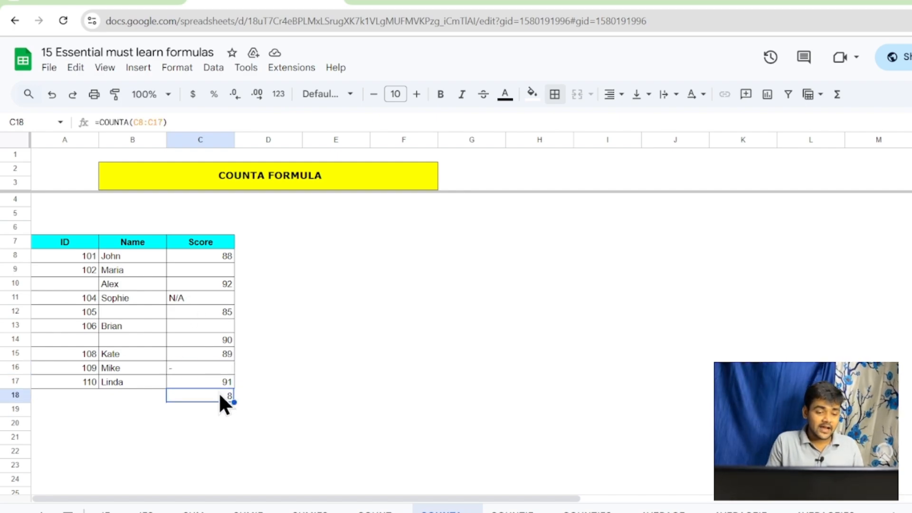
click(195, 366)
key(BackSpace)
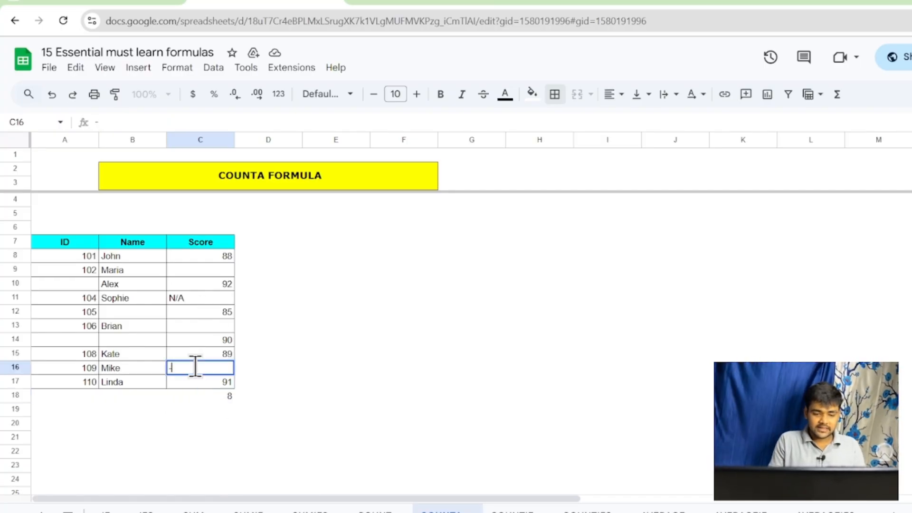
text(Yea)
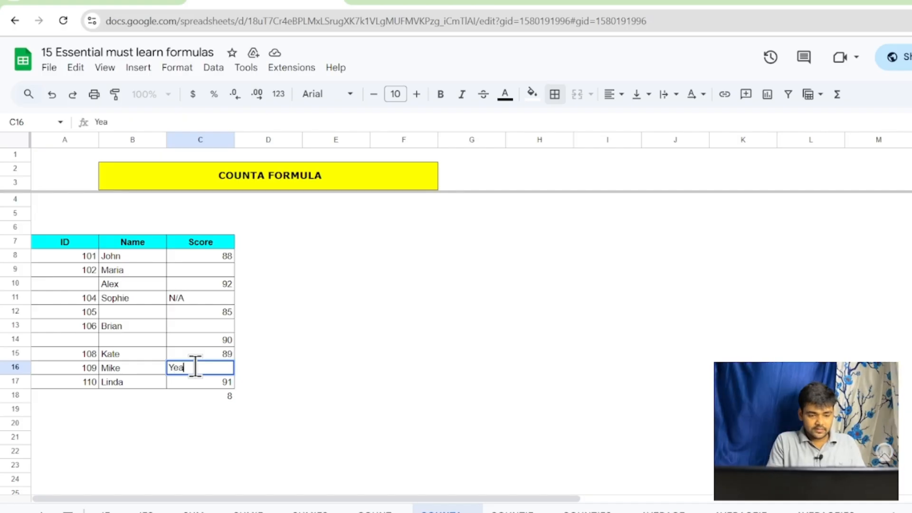
key(BackSpace)
text(s)
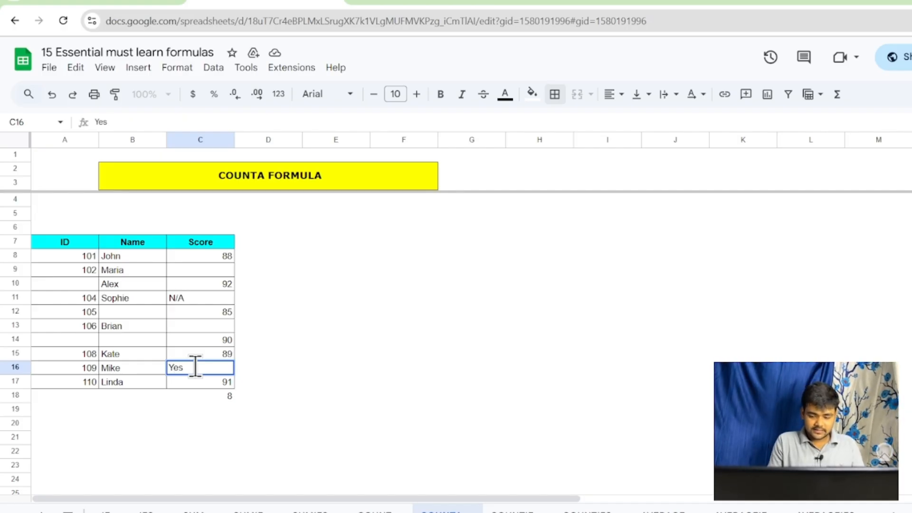
key(Return)
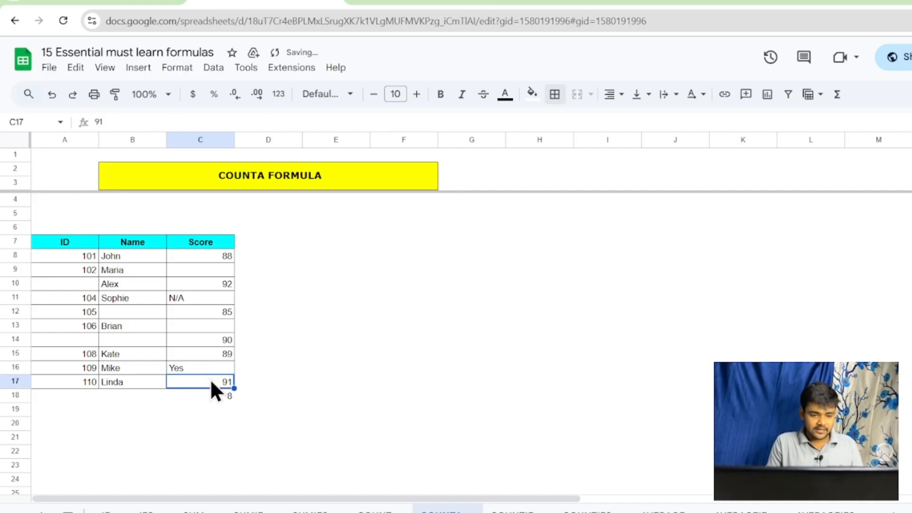
Enter a person's first name in the blank Score cell C13 to test COUNTA with a name
click(217, 326)
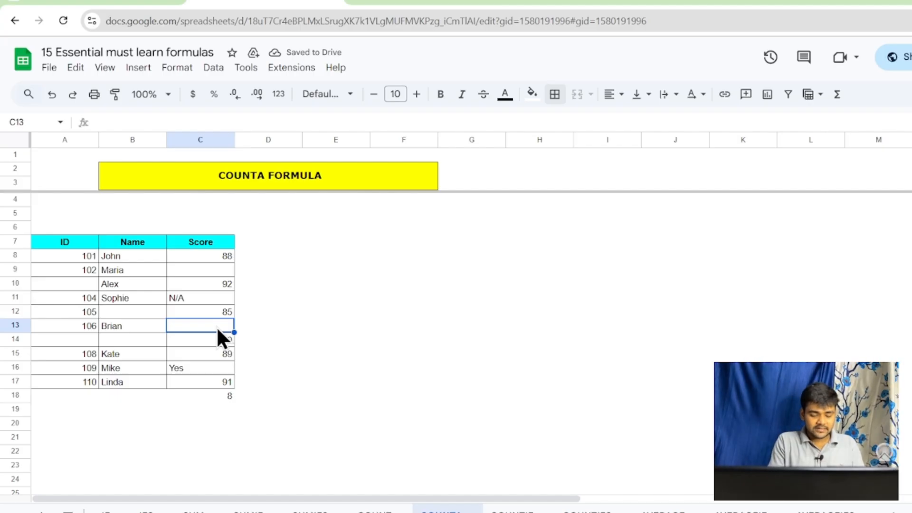
text(Fardeen)
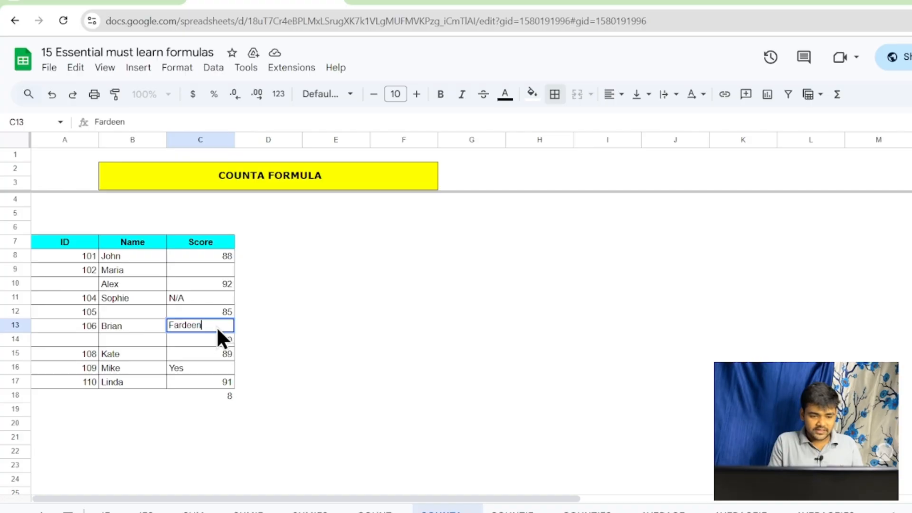
key(Return)
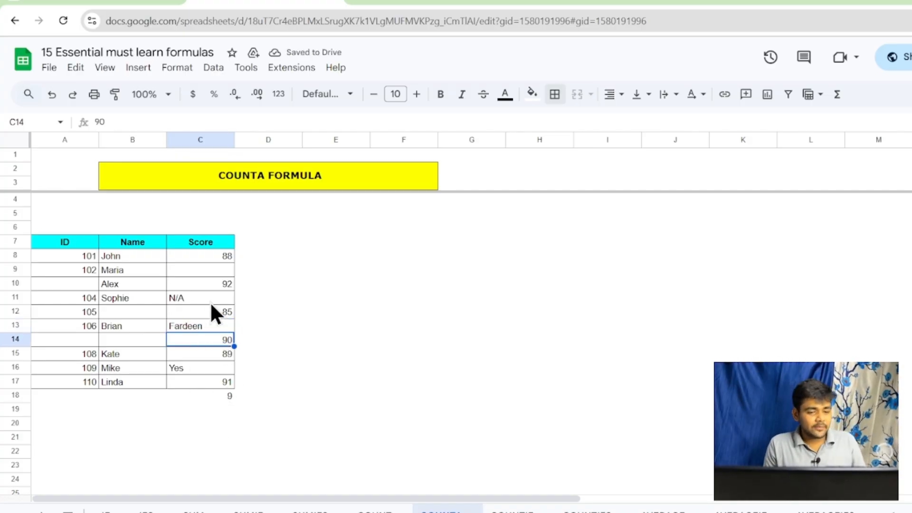
Enter FALSE in the blank Score cell C9 to test COUNTA with a logical value
click(214, 266)
text(false)
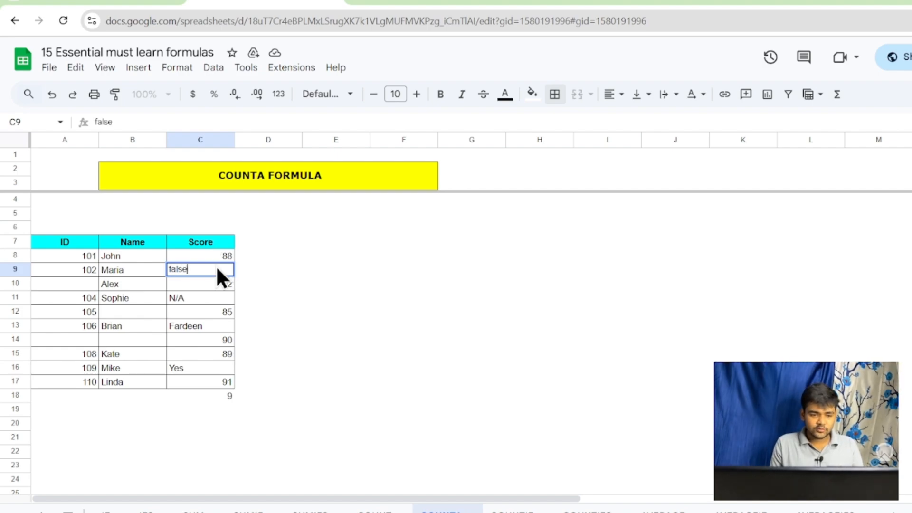
key(Return)
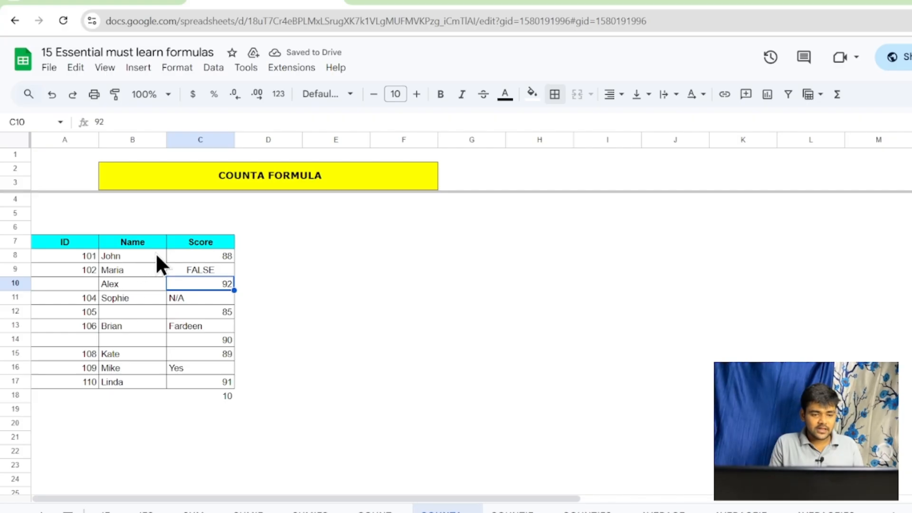
click(205, 259)
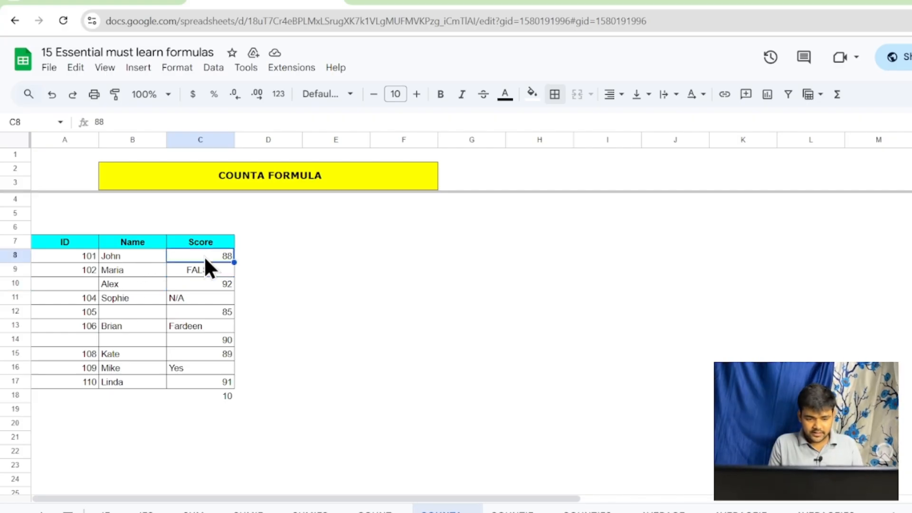
key(ctrl+shift+Down)
key(ctrl+shift+Up)
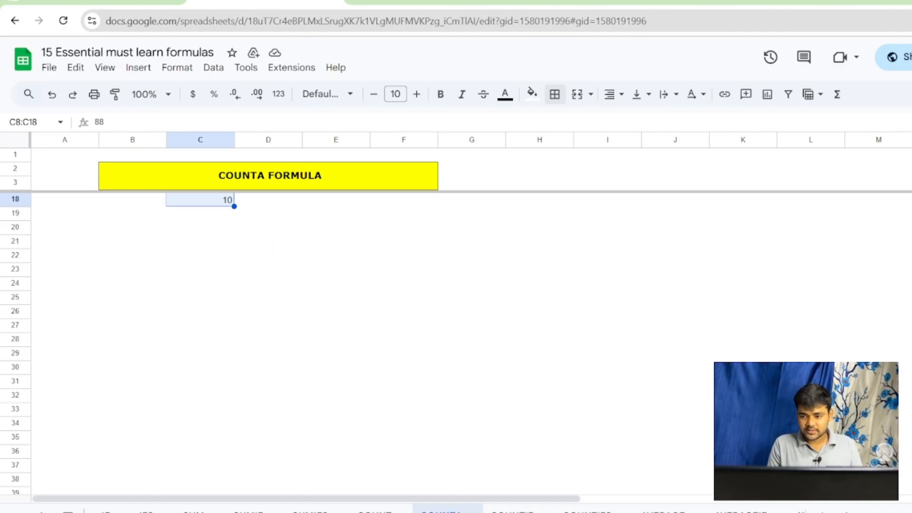
mouse_move(911, 213)
mouse_down()
mouse_move(911, 202)
mouse_move(911, 213)
mouse_up()
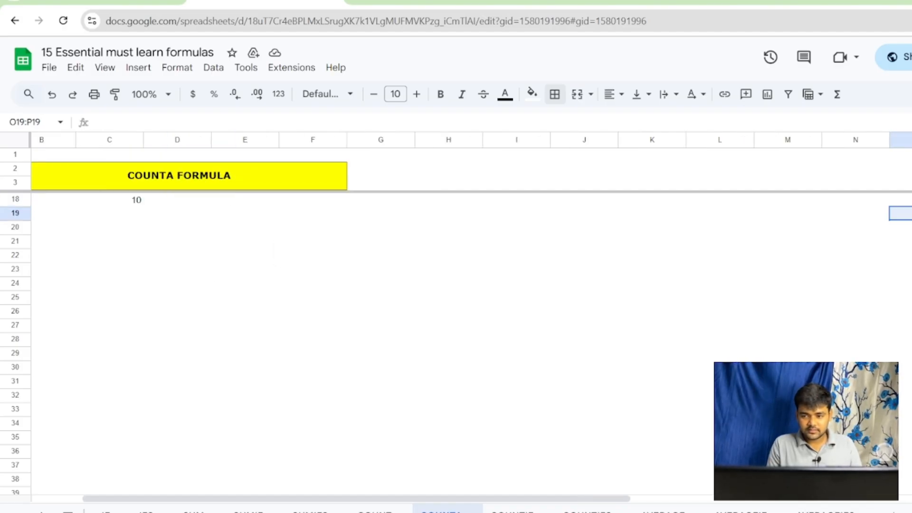
scroll(456, 332, up, 5)
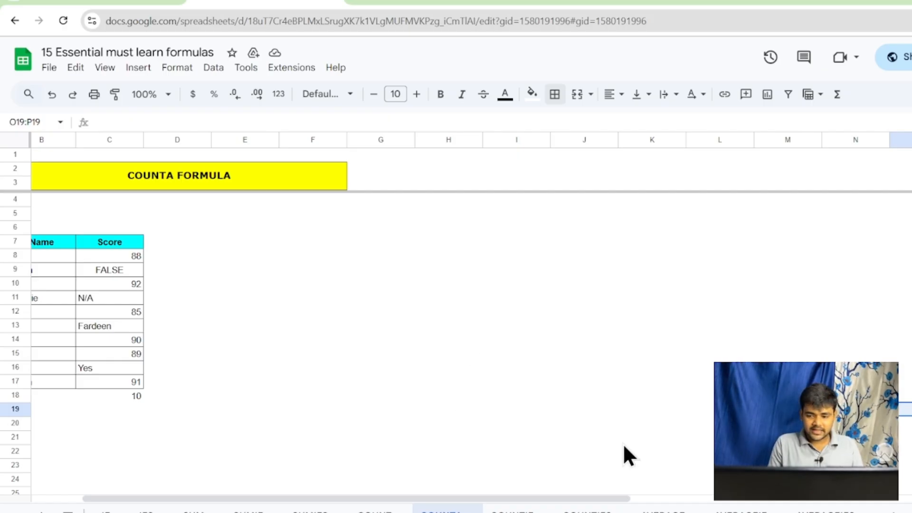
drag(595, 499, 448, 503)
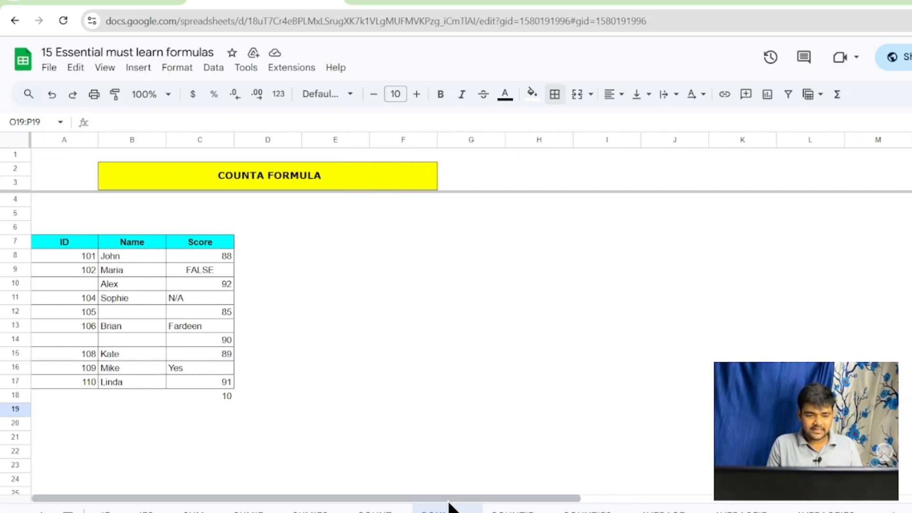
Step through the Score entries and select the range C8:C17 to check which cells COUNTA counts
click(211, 259)
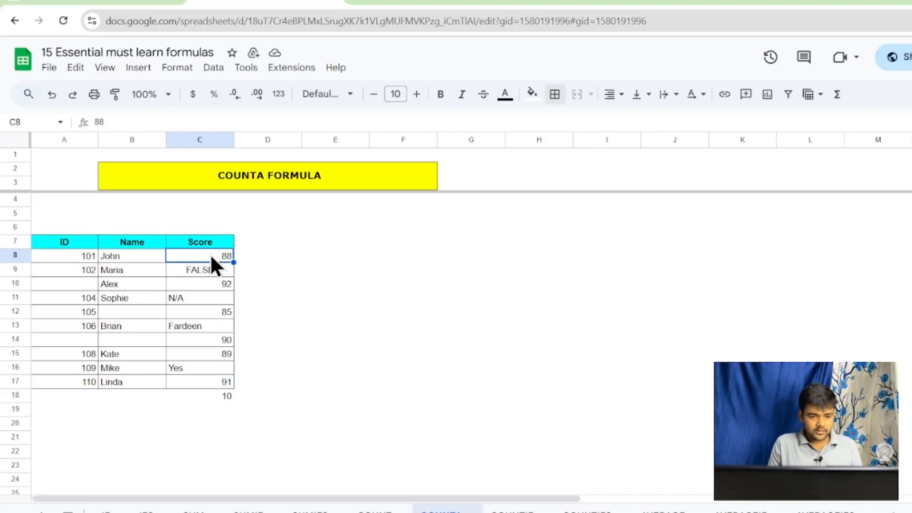
key(ctrl+Down)
key(Up)
key(Up)
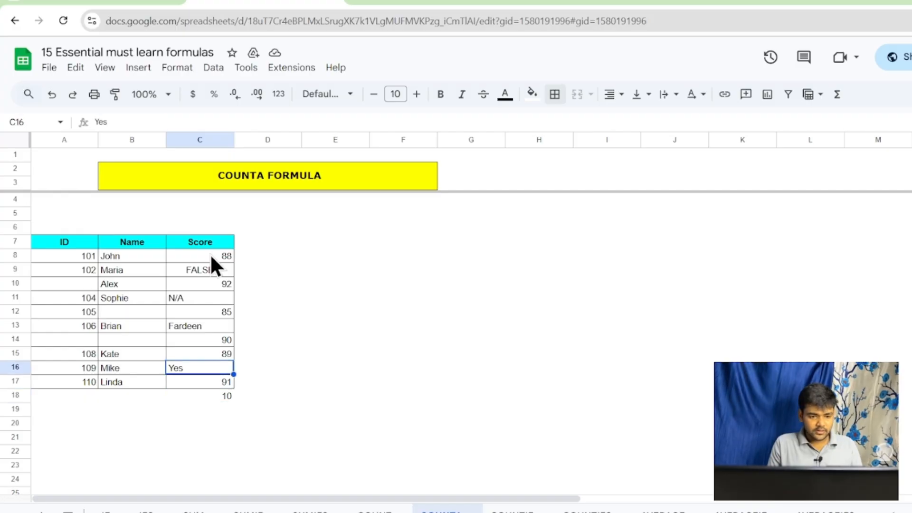
key(Up)
key(Up)
key(Up)
key(Up)
key(Up)
key(Up)
key(Up)
key(Up)
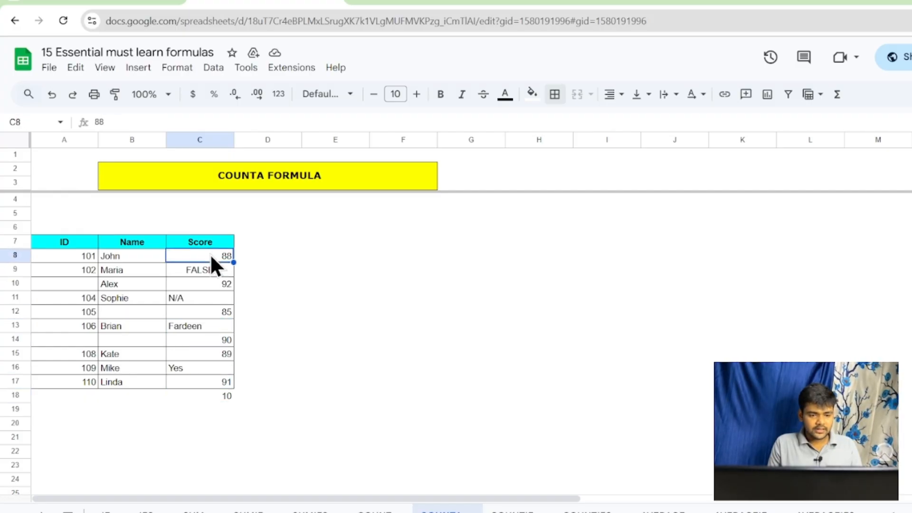
key(shift+Down)
key(shift+Down)
key(shift+Down)
key(shift+Down)
key(shift+Down)
key(shift+Down)
key(shift+Down)
key(shift+Down)
key(shift+Down)
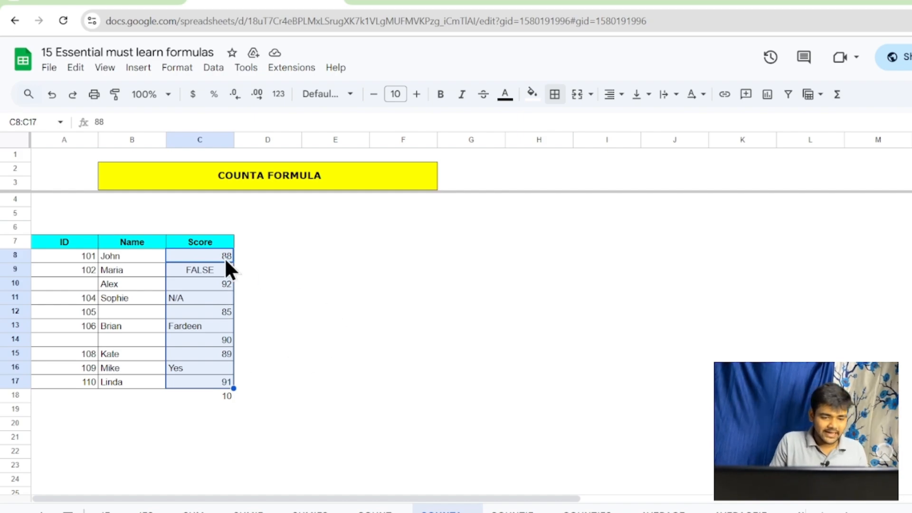
Clear the score in cell C10 to test how the COUNTA formula in C18 treats a blank cell
click(216, 395)
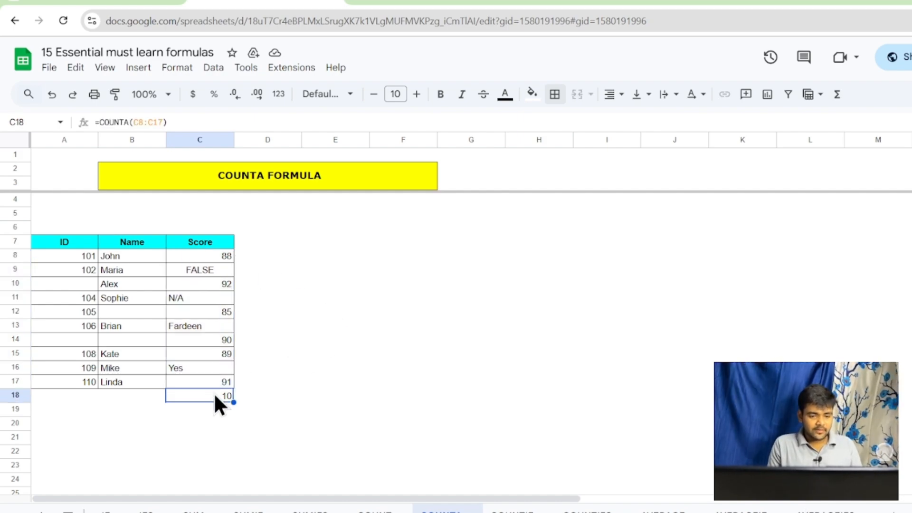
click(218, 285)
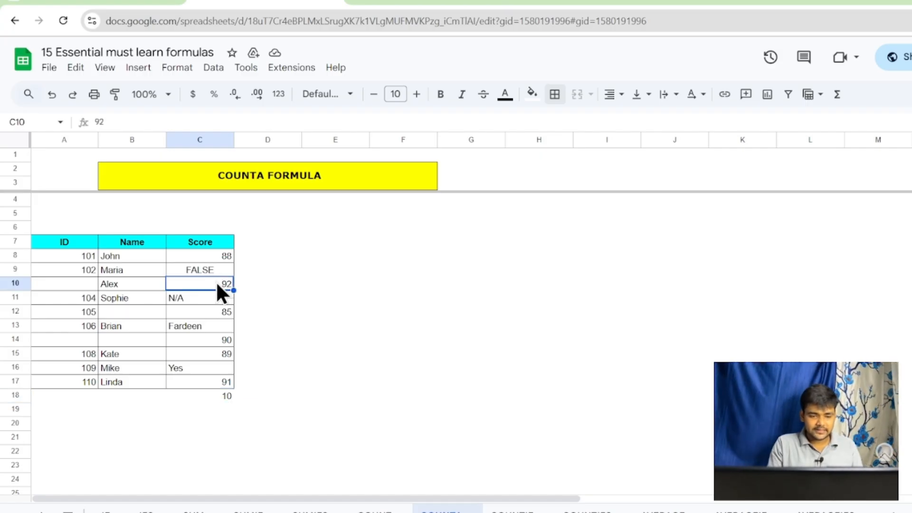
key(Delete)
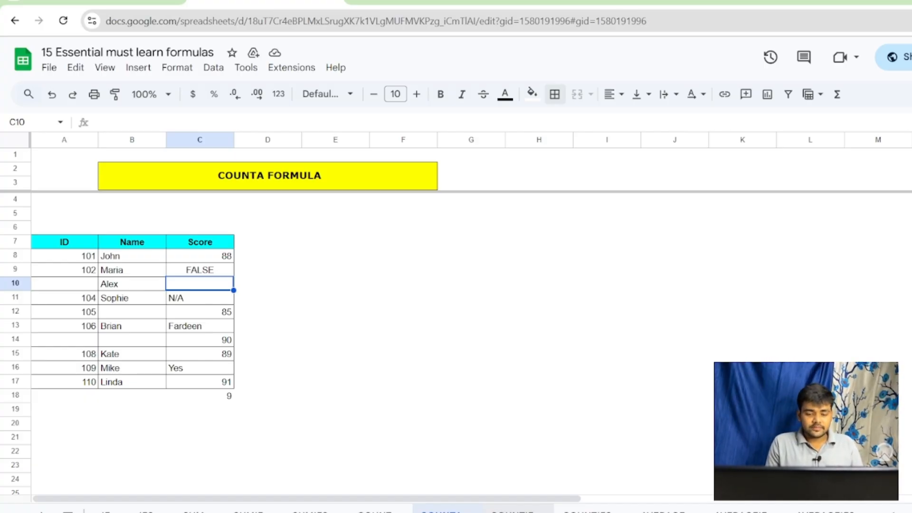
On the COUNTIF sheet, enter =COUNTIF(C8:C17,C11) in cell C18 to count the IT entries in the Department column
click(513, 511)
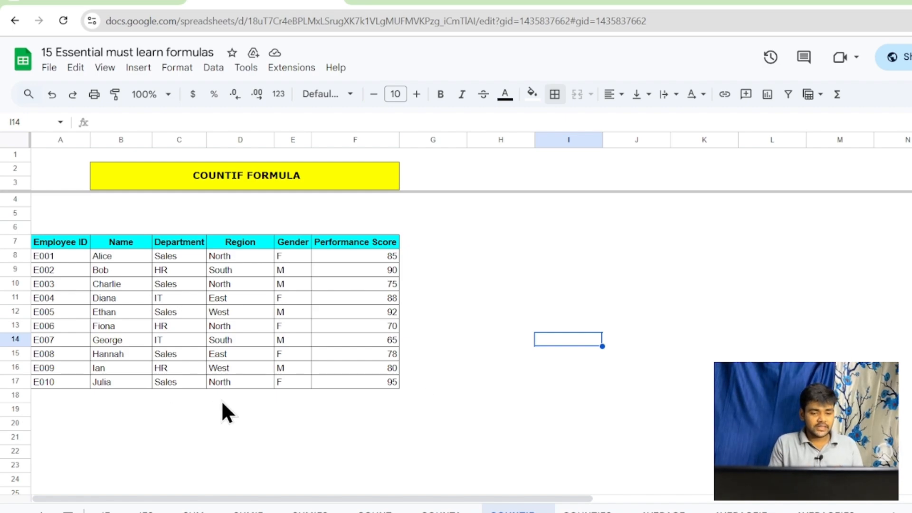
click(171, 395)
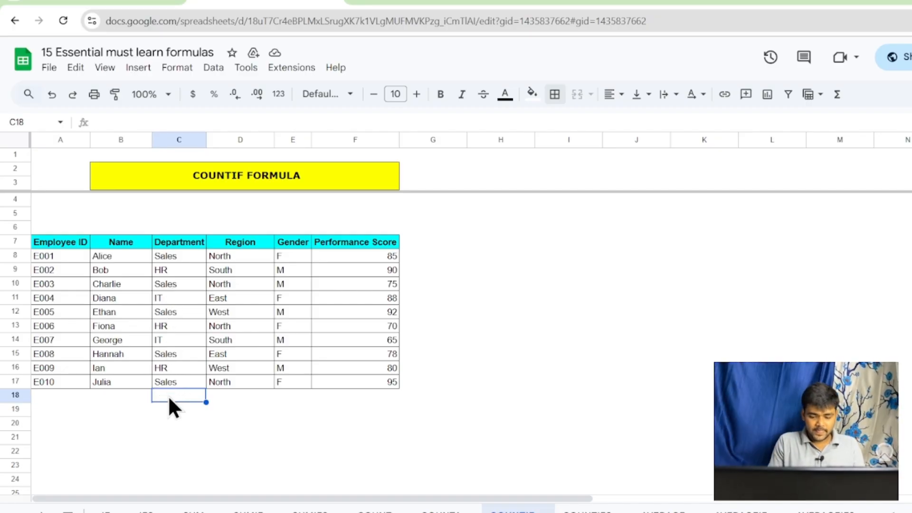
text(=count)
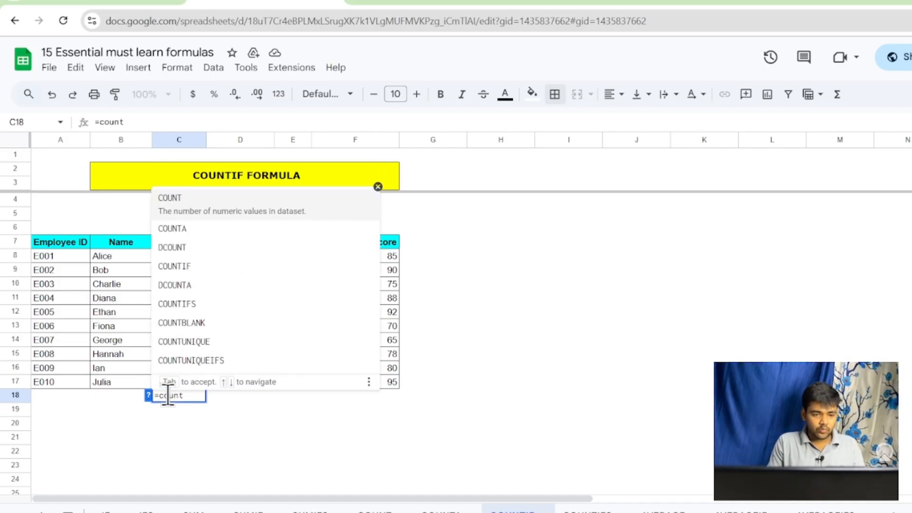
text(if)
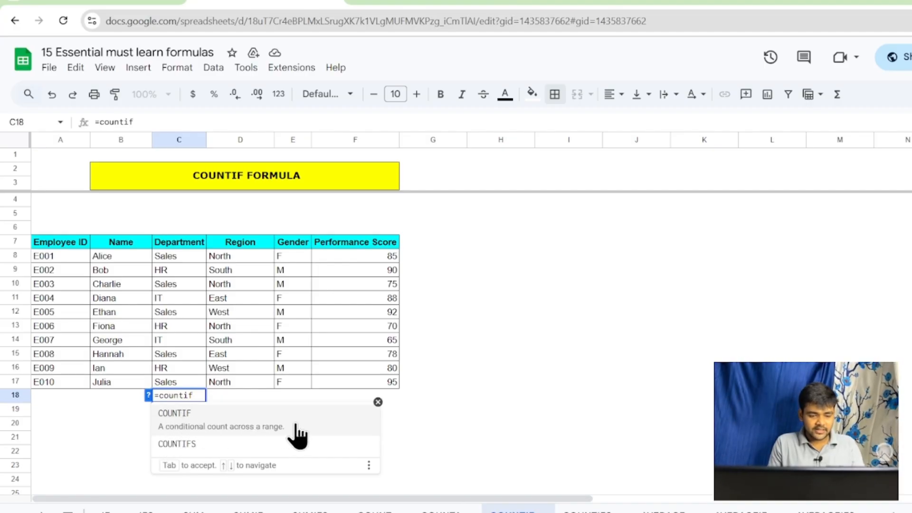
click(257, 428)
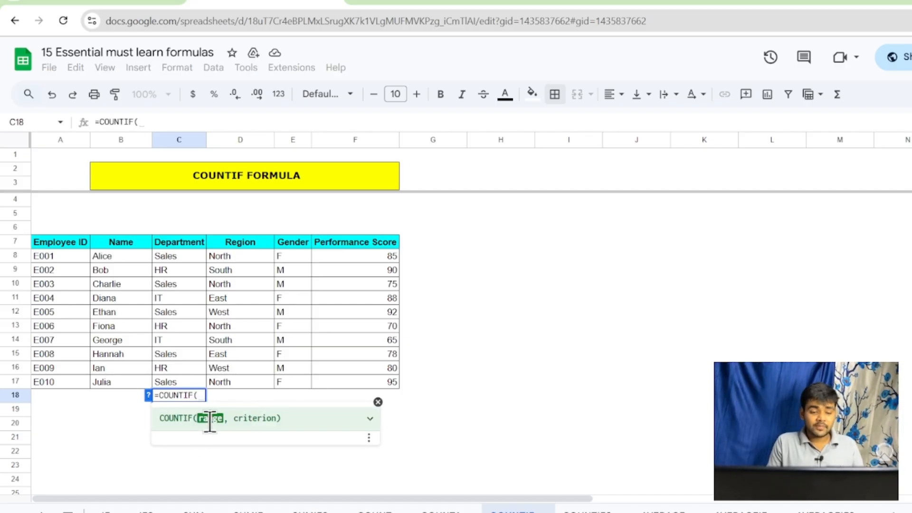
click(184, 258)
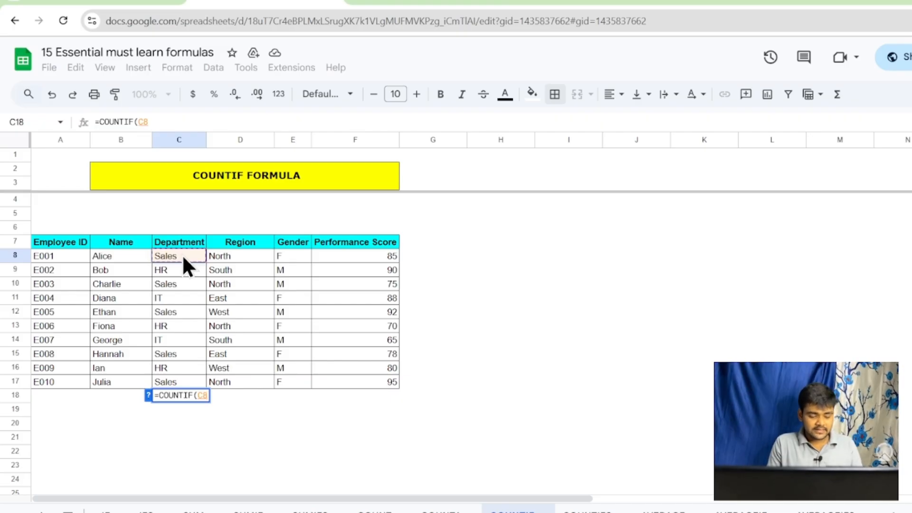
key(ctrl+shift+Down)
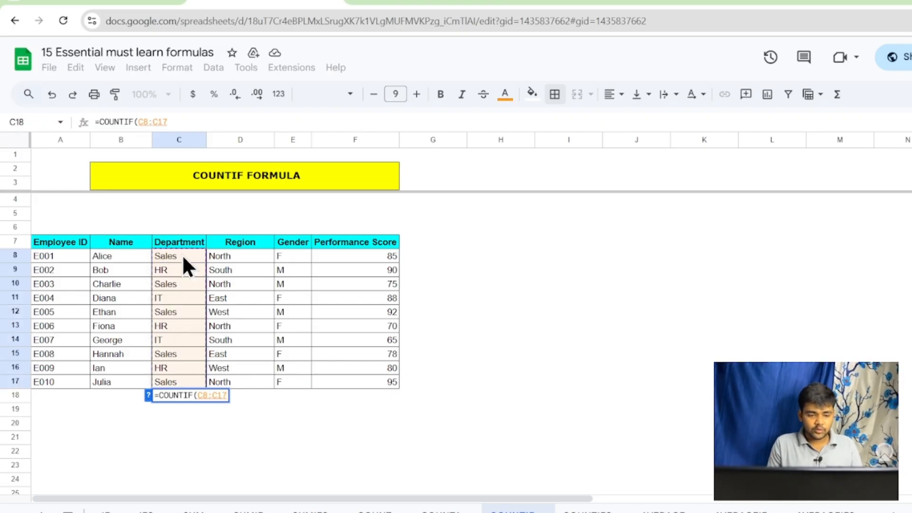
text(,)
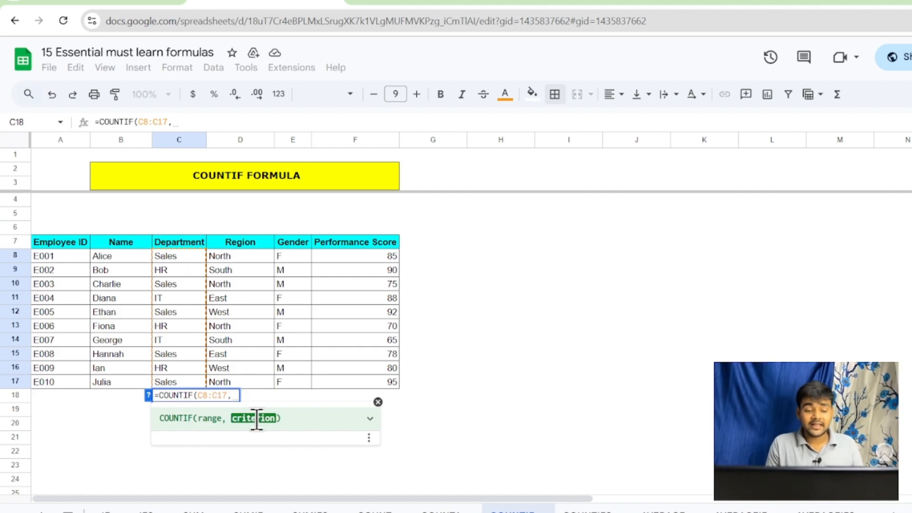
click(172, 298)
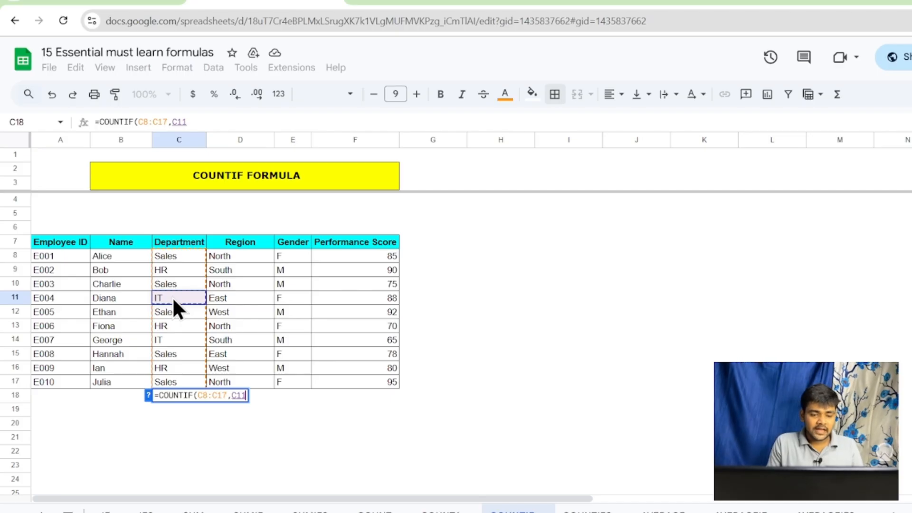
text())
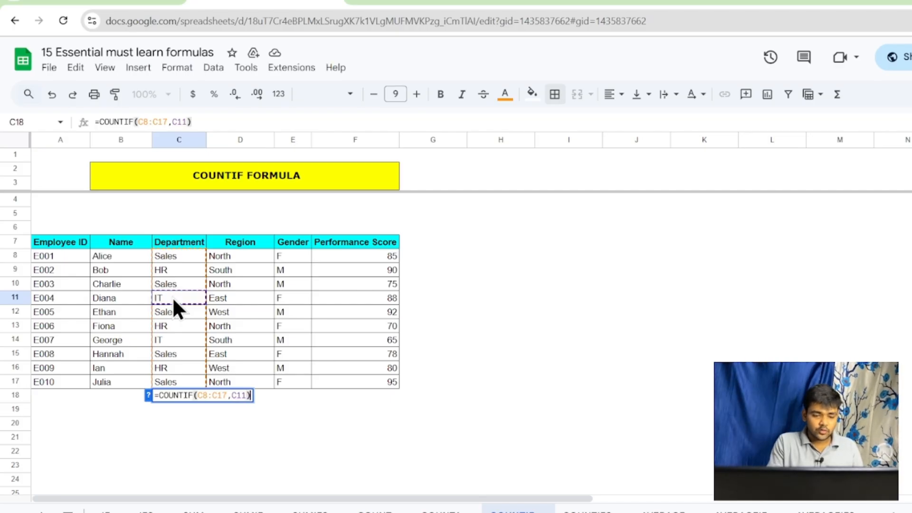
key(Return)
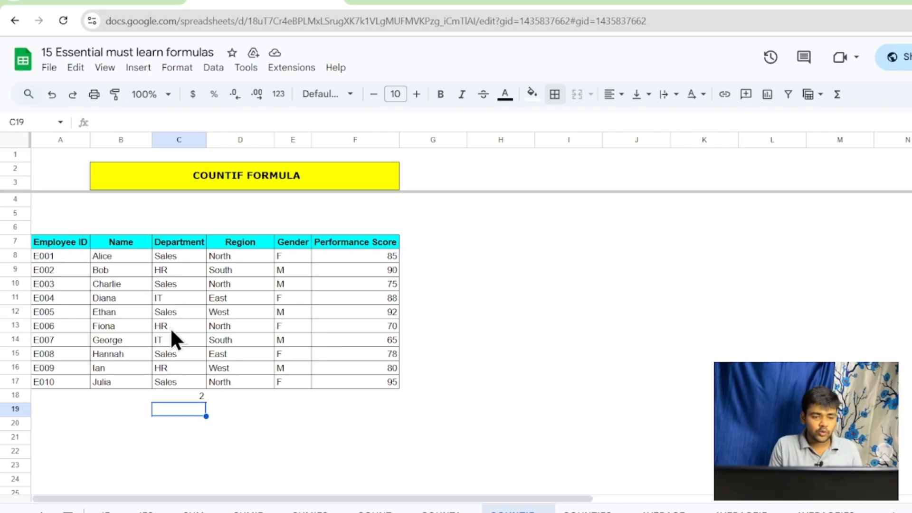
Change the COUNTIF criterion in cell C18 to C13 to count the HR entries in the Department column
double_click(194, 396)
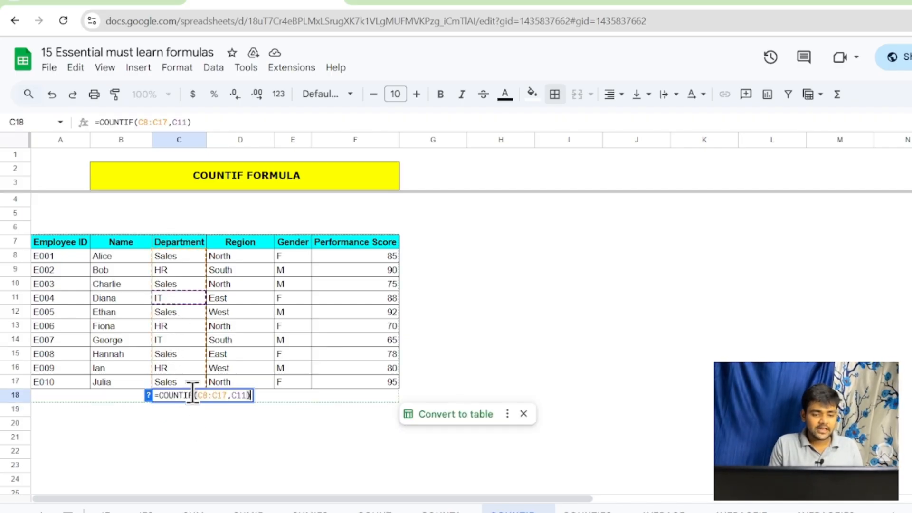
click(246, 394)
key(BackSpace)
key(BackSpace)
key(BackSpace)
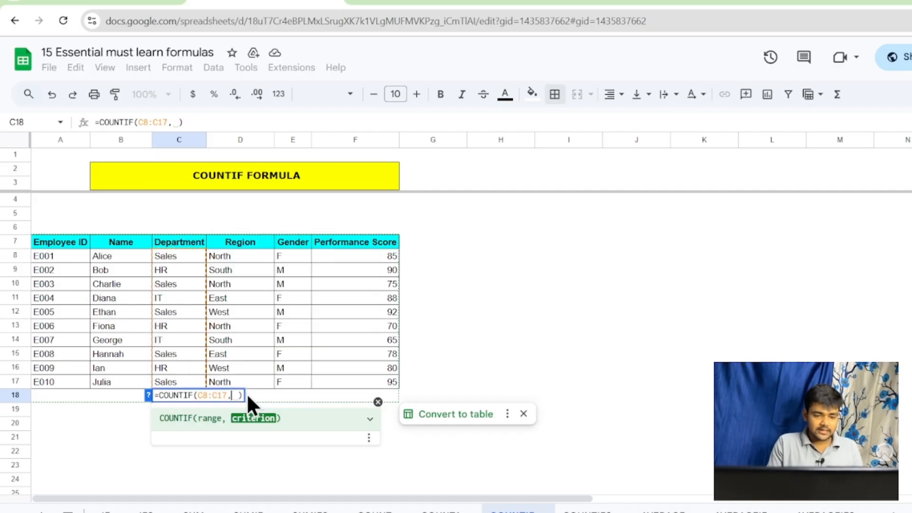
click(170, 327)
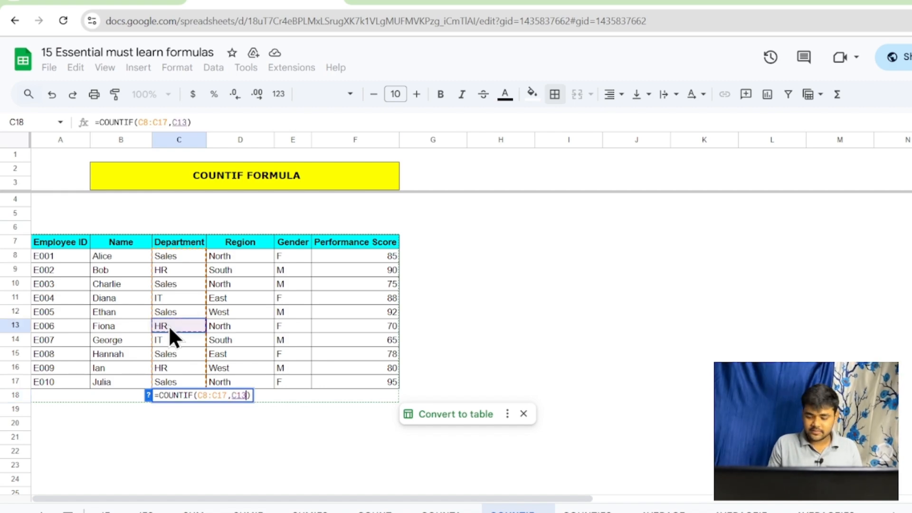
key(Return)
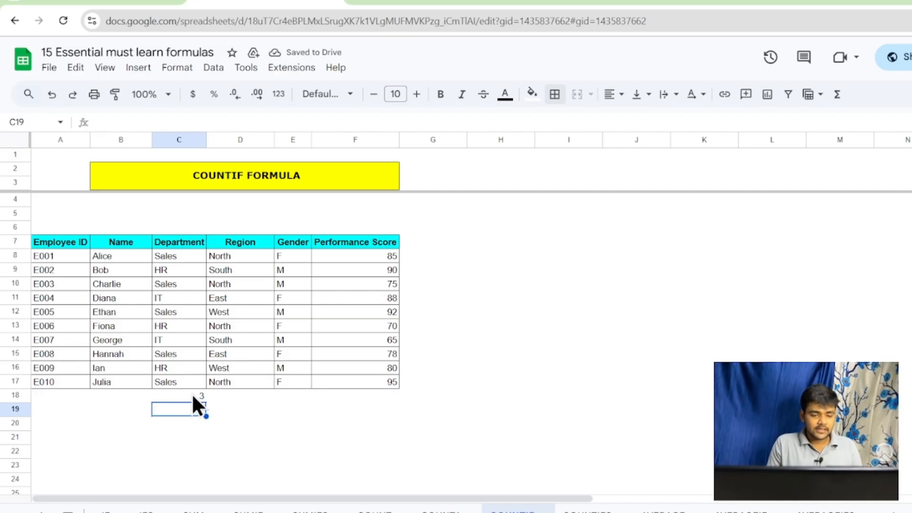
Replace the cell-reference criterion in C18 with the text "HR", making the formula =COUNTIF(C8:C17,"HR")
double_click(194, 396)
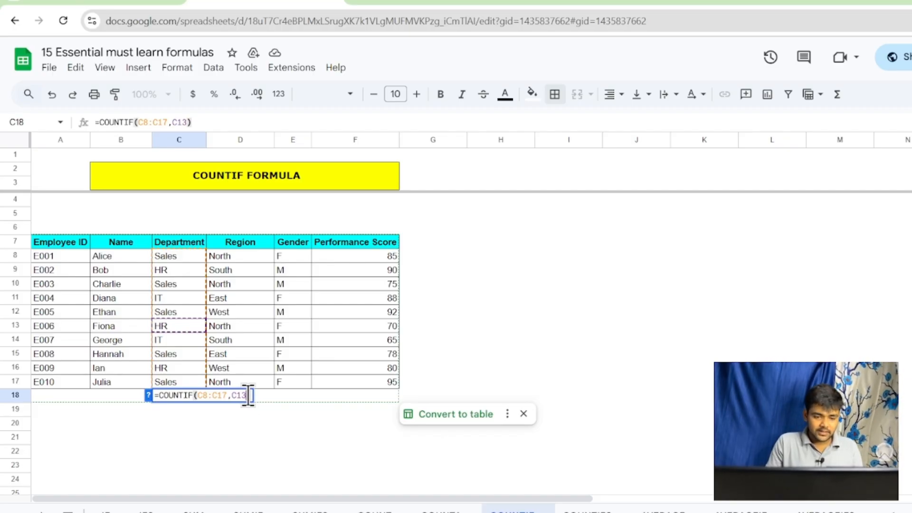
key(BackSpace)
key(BackSpace)
key(BackSpace)
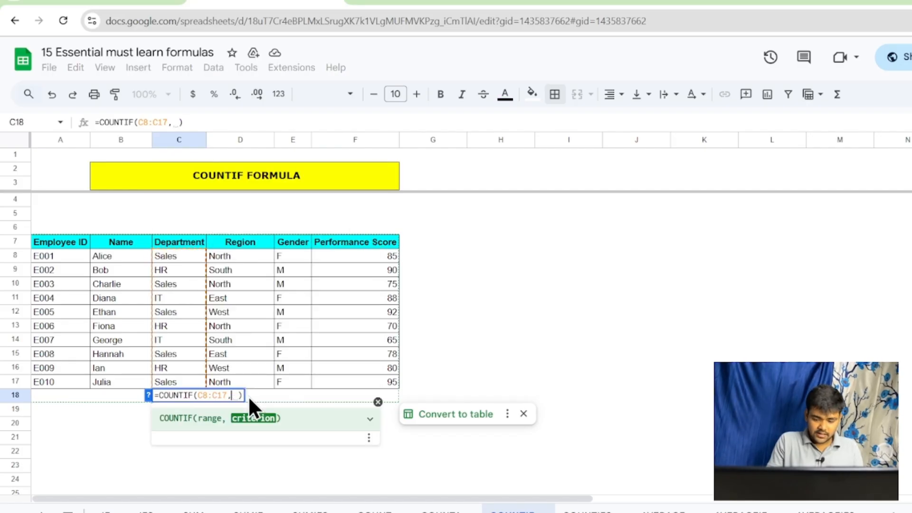
text(")
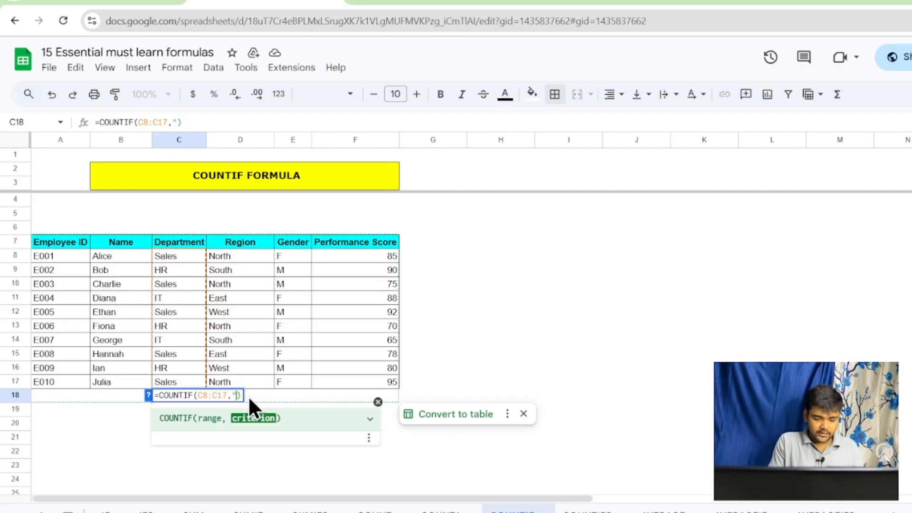
text(HR)
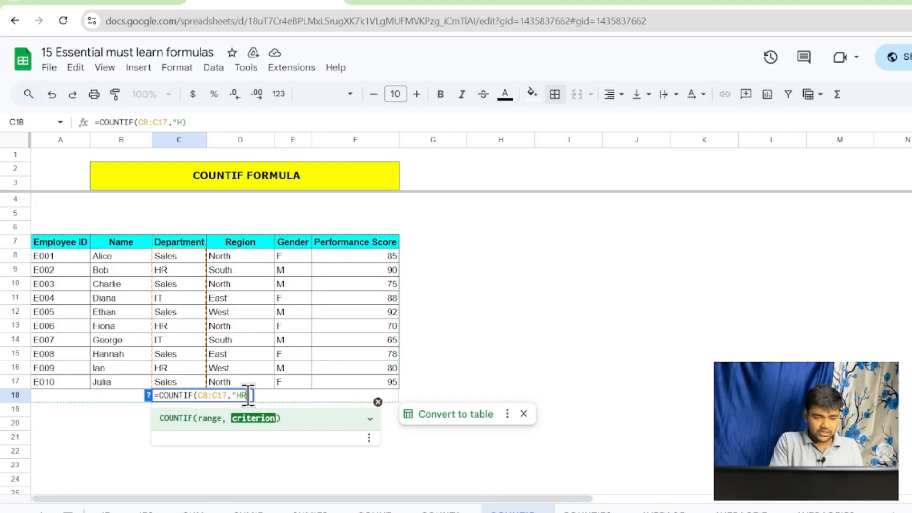
text(")
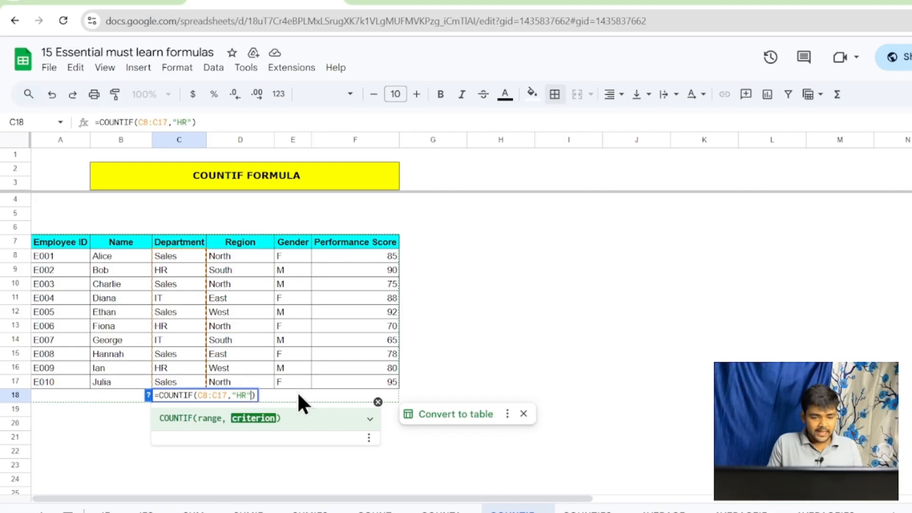
key(Return)
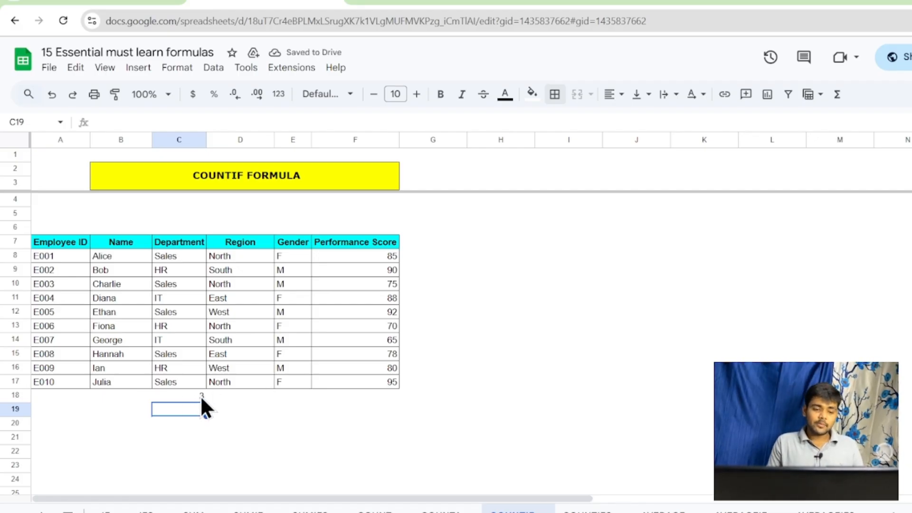
Enter =COUNTIF(F8:F17,">85") in cell F18 to count the Performance Scores above 85
click(363, 395)
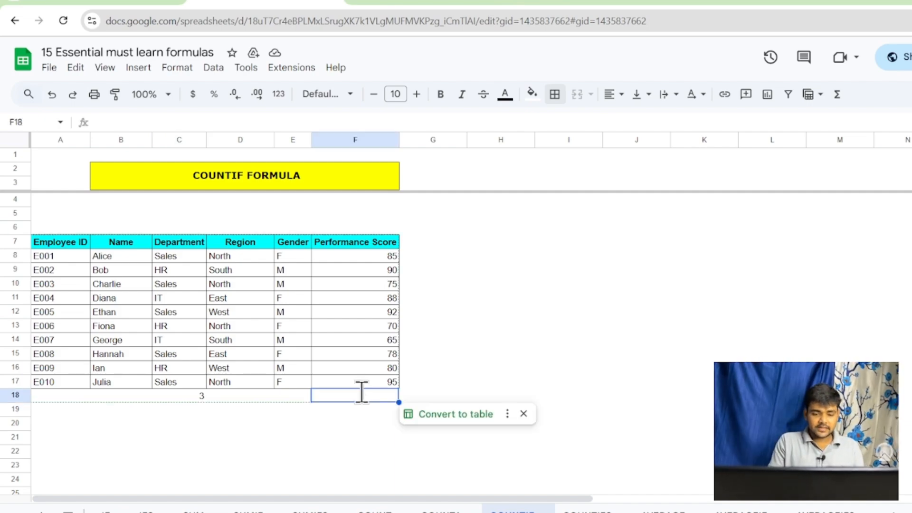
text(=cou)
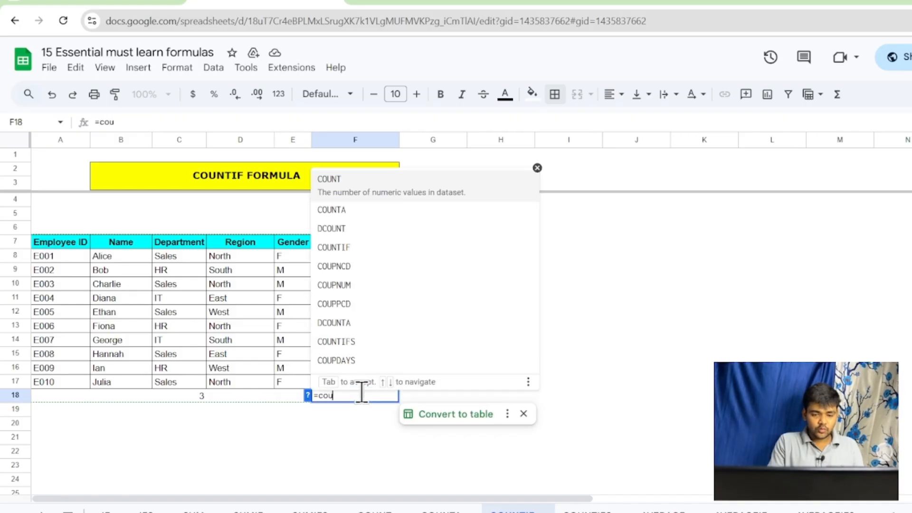
text(ntif)
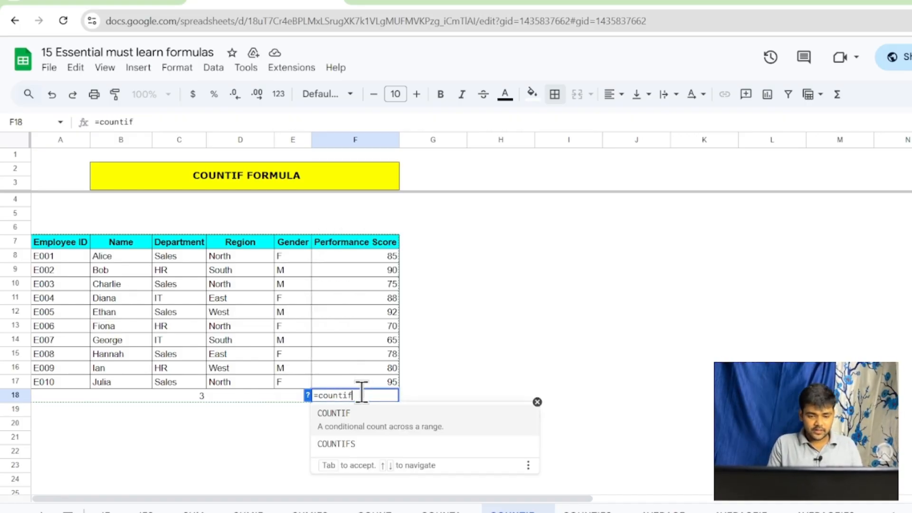
click(356, 426)
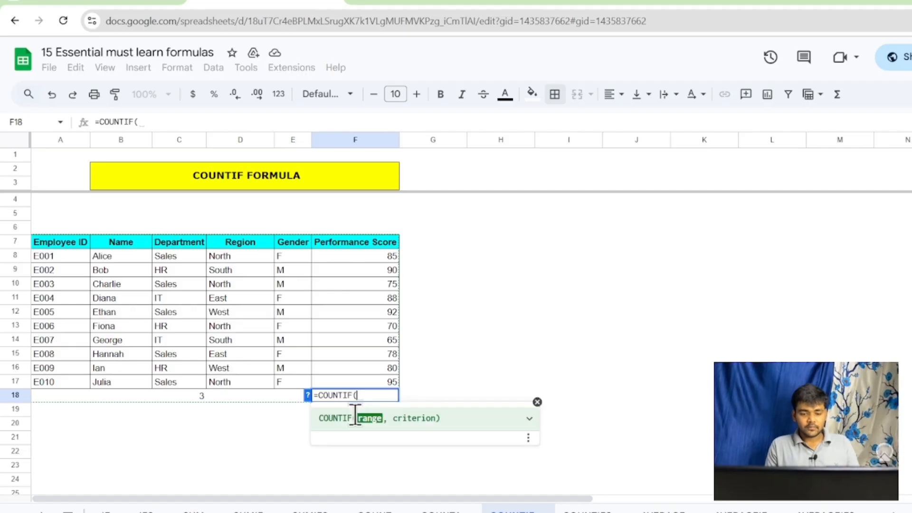
click(377, 255)
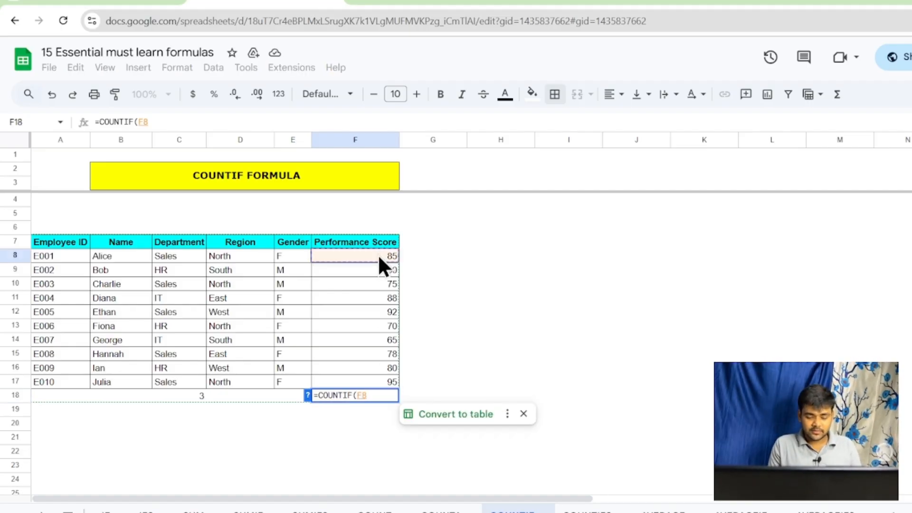
key(ctrl+shift+Down)
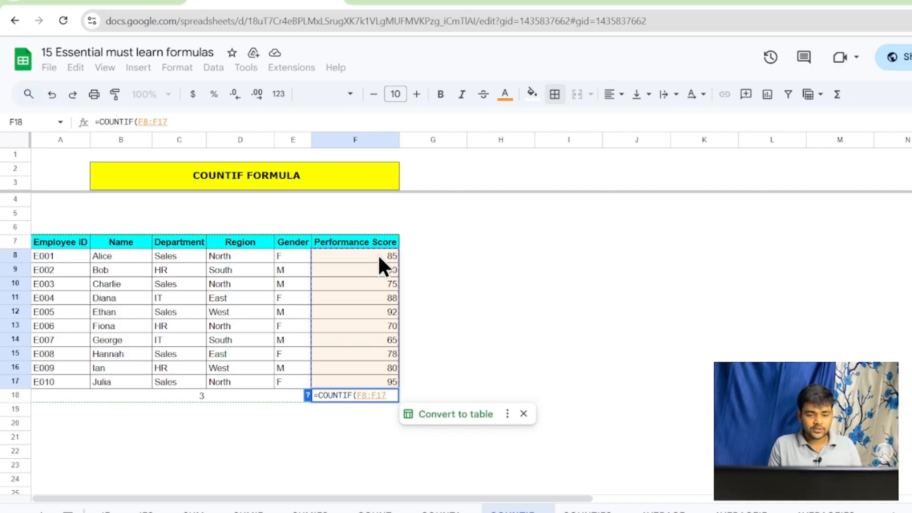
text(,)
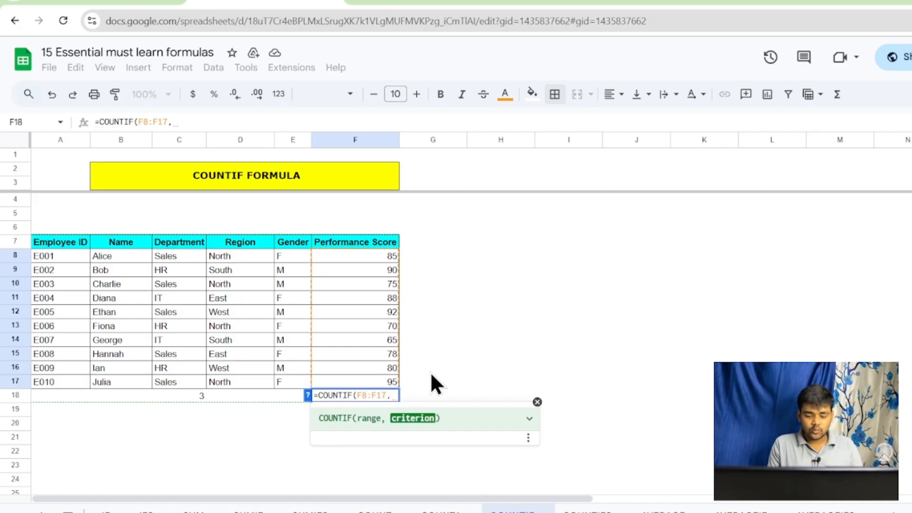
text(")
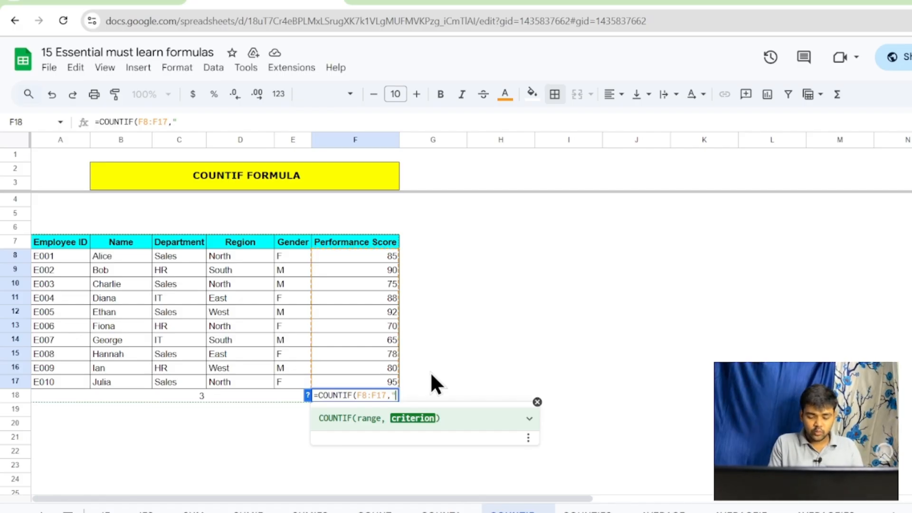
text(>)
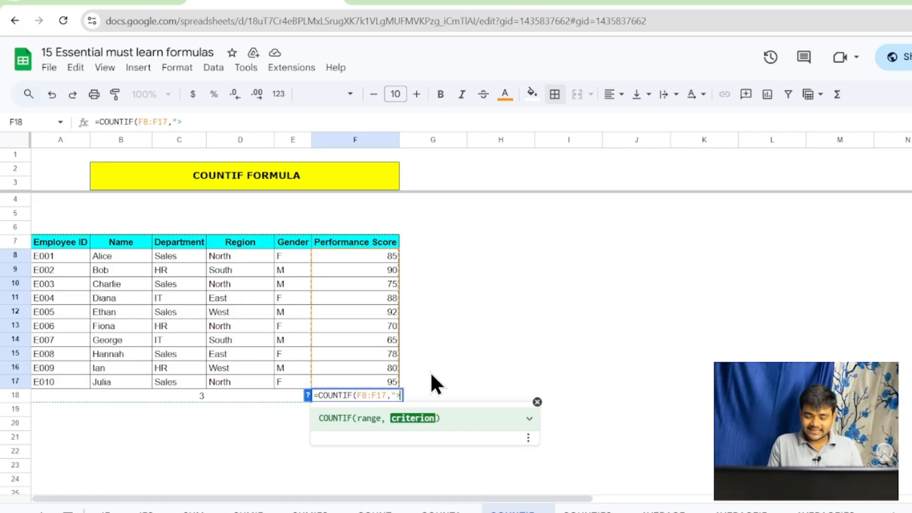
text(85)
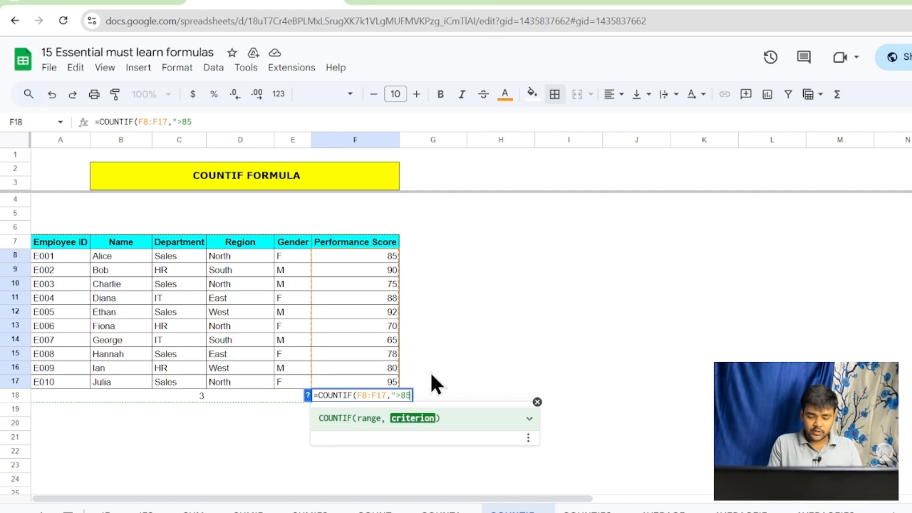
text(")
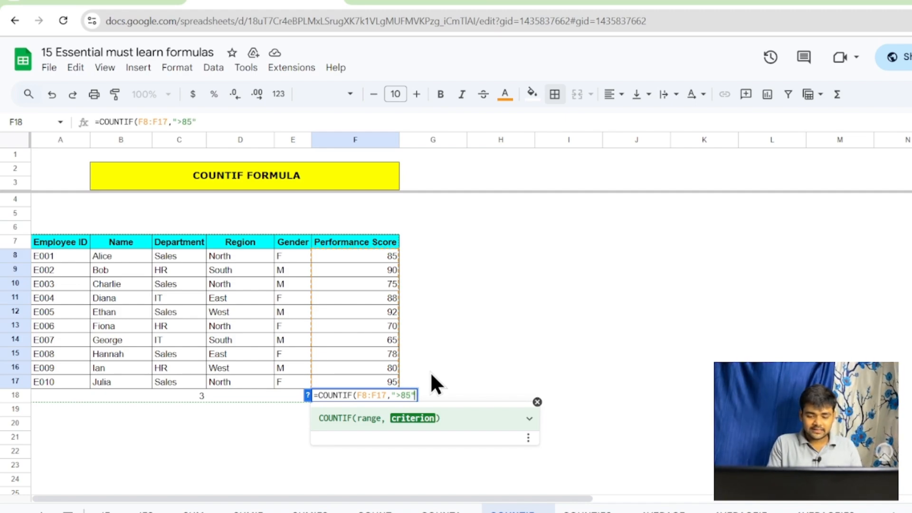
text())
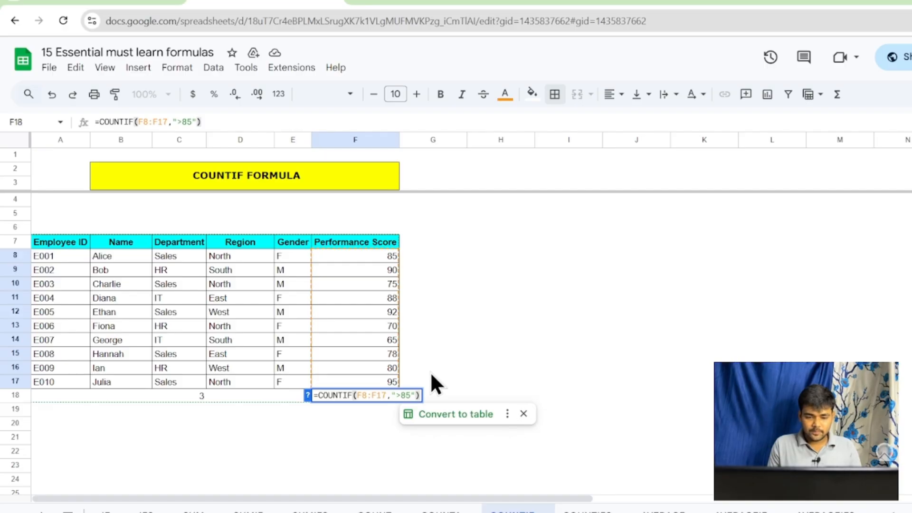
key(Return)
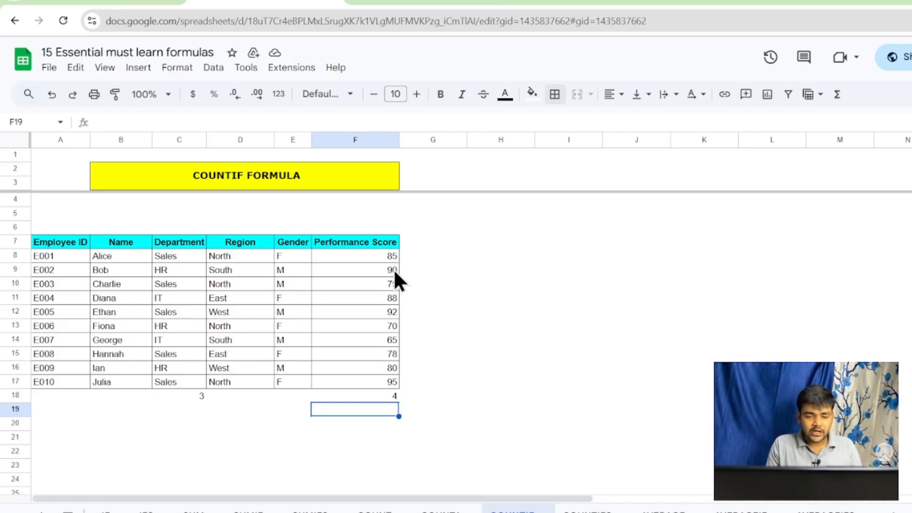
Change the COUNTIF criterion in cell F18 to ">80" to count the Performance Scores above 80
double_click(393, 397)
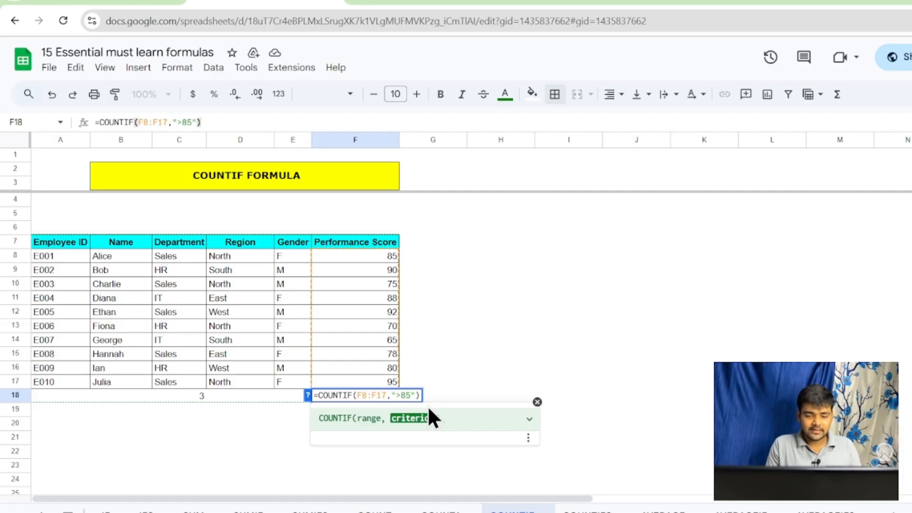
key(BackSpace)
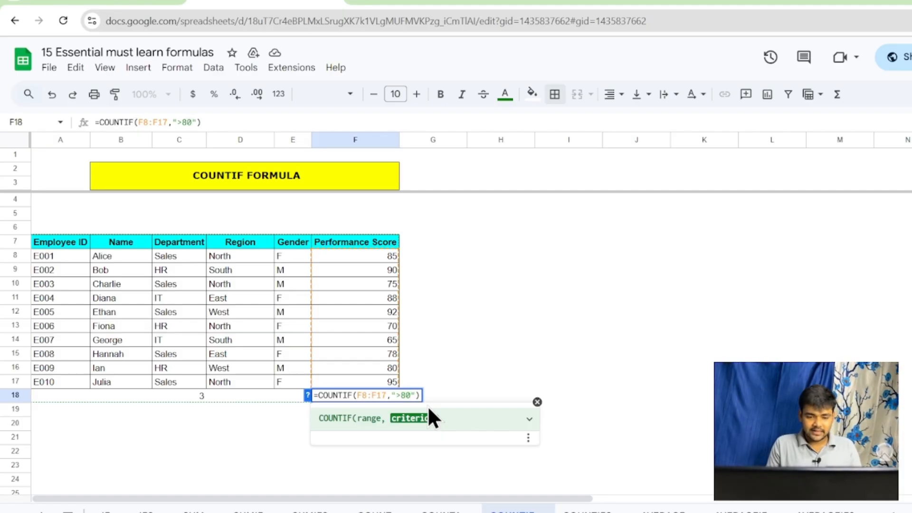
key(Return)
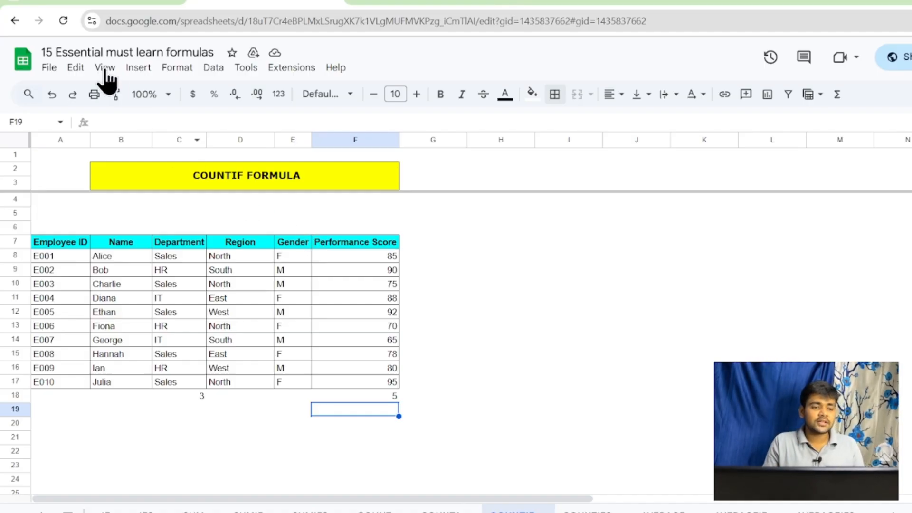
View the options for making a copy of the spreadsheet and close them without copying
click(49, 68)
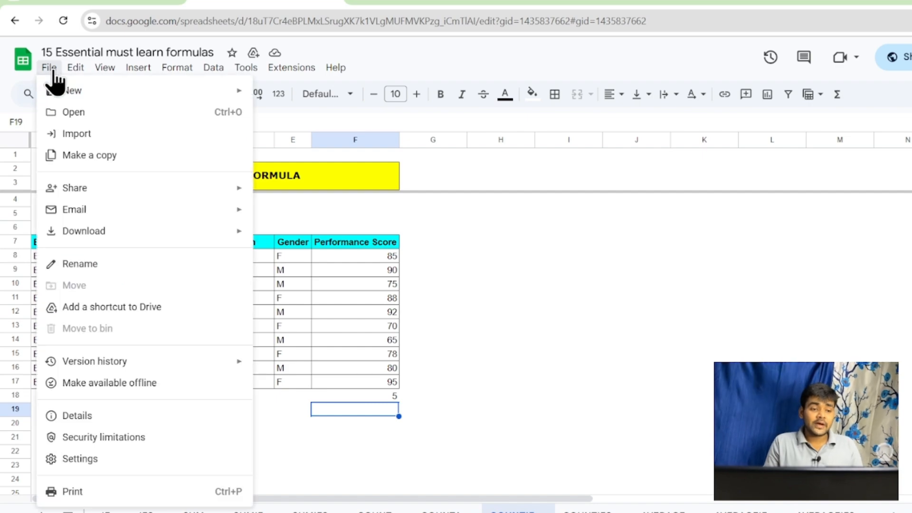
click(91, 157)
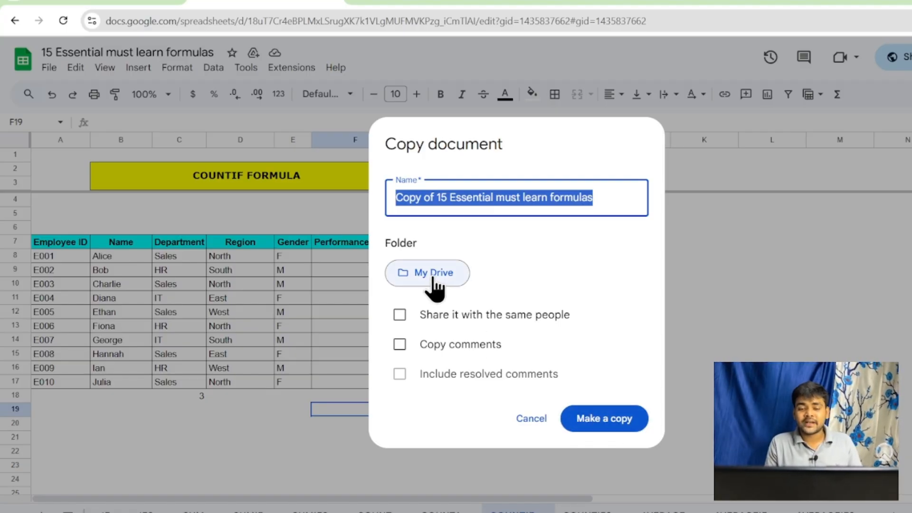
click(710, 251)
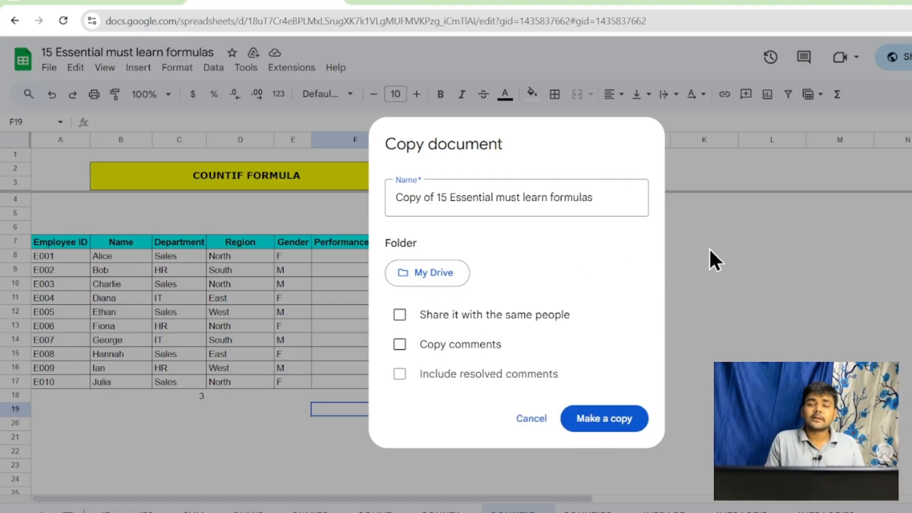
click(527, 419)
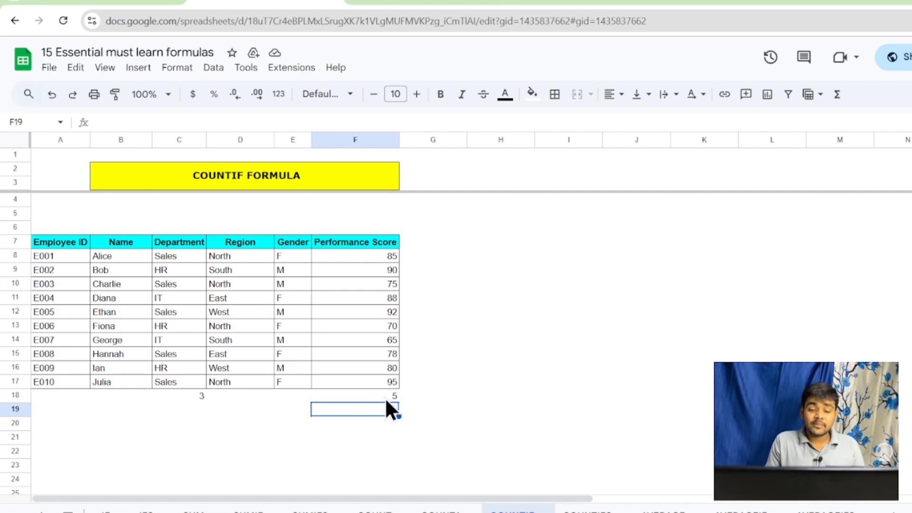